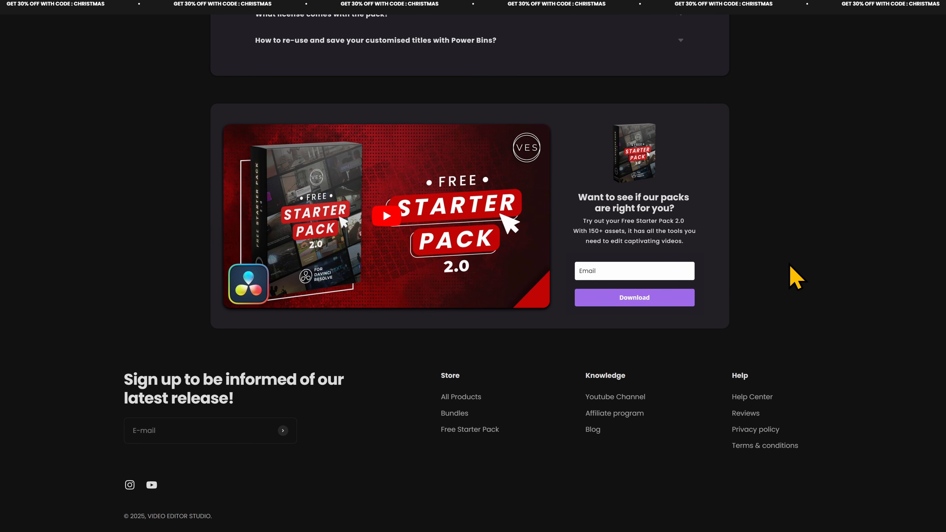
# Switch to DaVinci Resolve, place the Bloody Mary gradient on track V1, extend it to about 47 seconds, and park the playhead at 01:00:42:13
pyautogui.hotkey('alt', 'Tab')
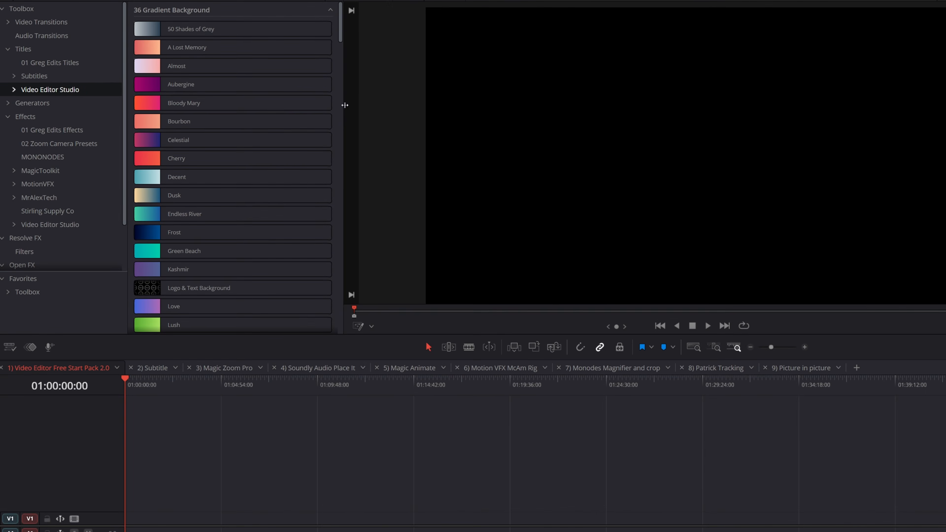
pyautogui.click(13, 90)
pyautogui.click(12, 89)
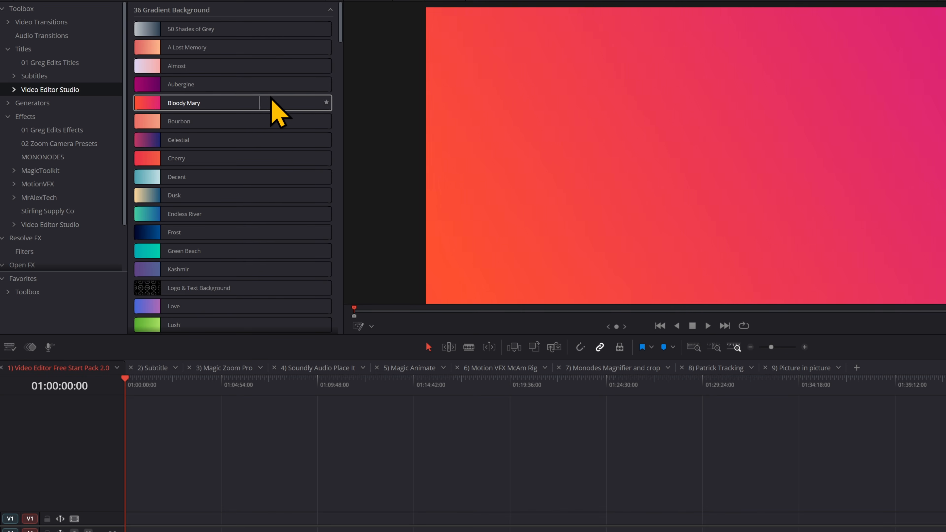
pyautogui.moveTo(194, 519); pyautogui.dragTo(771, 514)
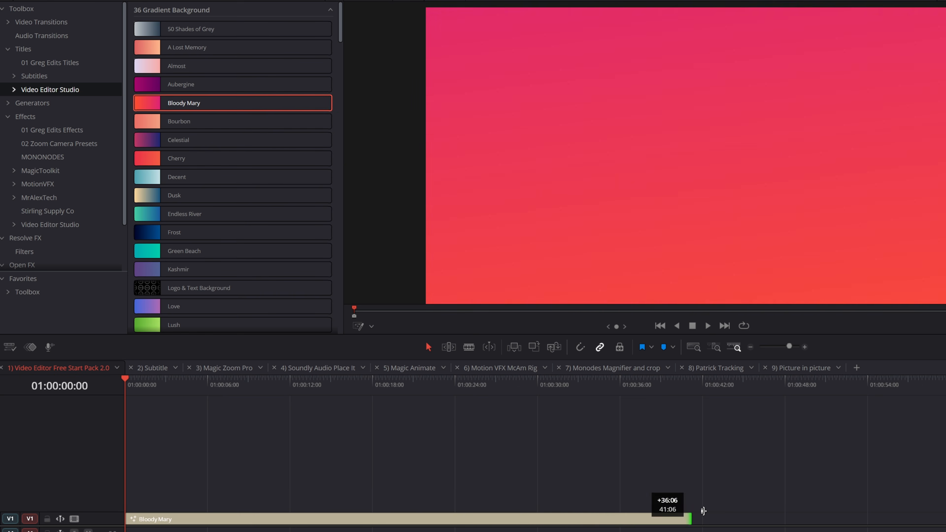
pyautogui.moveTo(138, 385); pyautogui.dragTo(709, 382)
# Browse and preview the Video Editor Studio titles, from gradient backgrounds and Clean Motion 2.0 through Essentials, Icons, Infographics and Pointers to Social Media
pyautogui.scroll(-3, 159, 186)
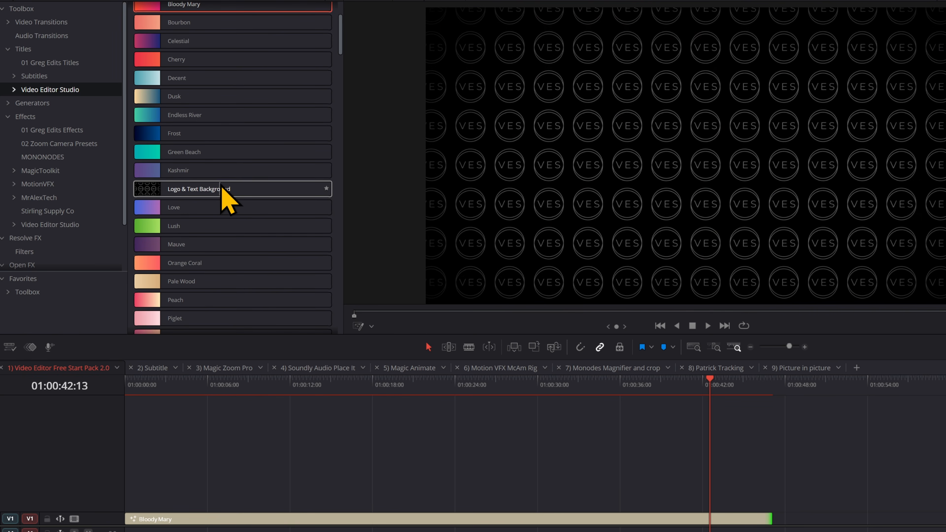
pyautogui.scroll(-10, 223, 228)
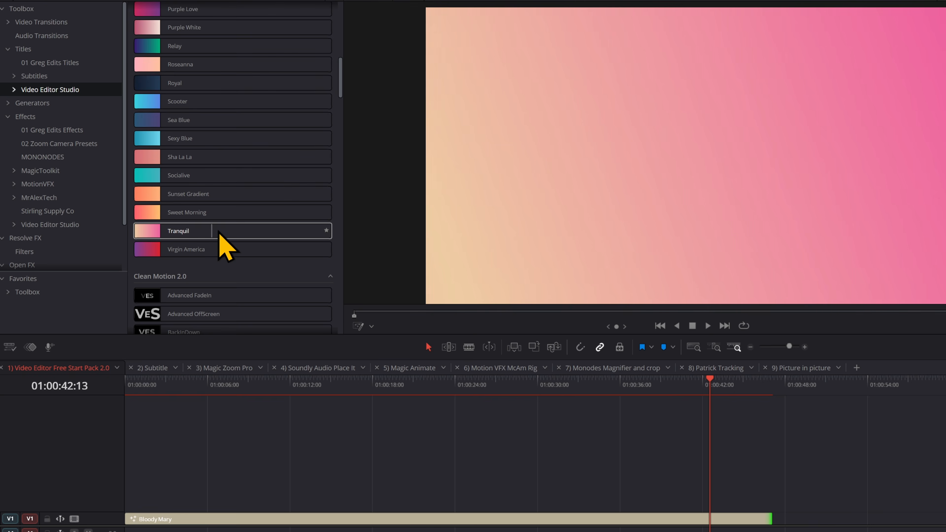
pyautogui.scroll(-5, 186, 232)
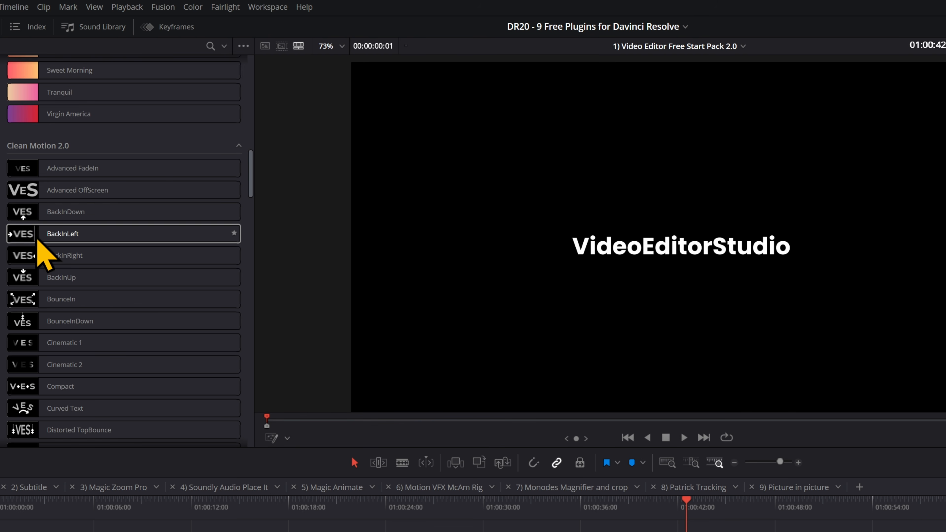
pyautogui.scroll(-6, 46, 354)
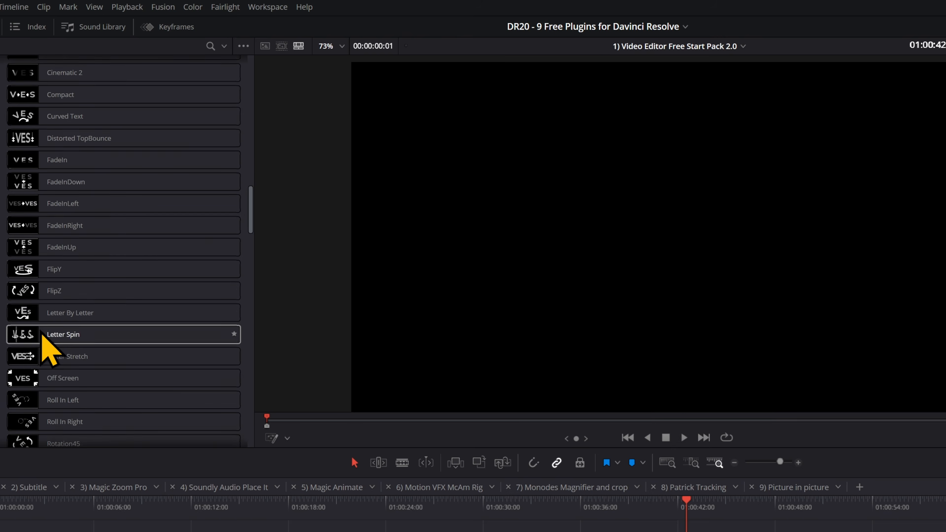
pyautogui.scroll(-5, 42, 334)
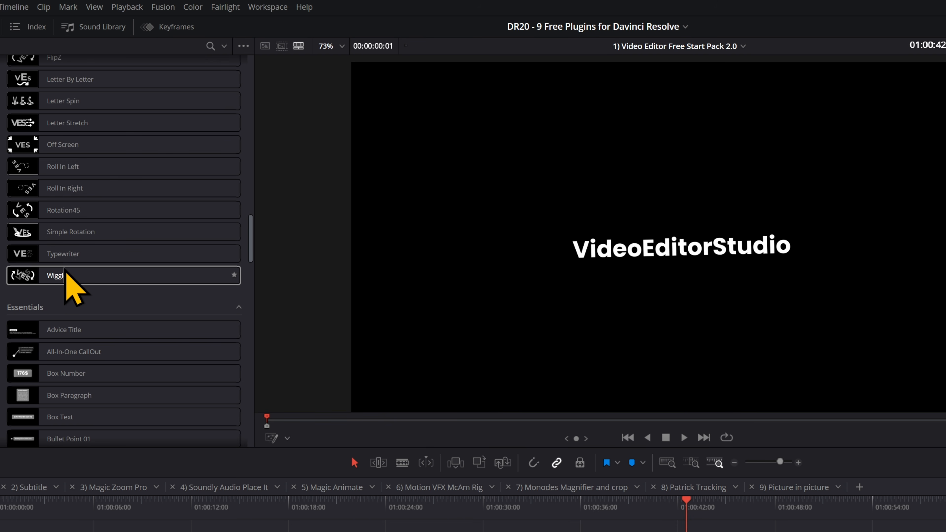
pyautogui.scroll(-3, 65, 274)
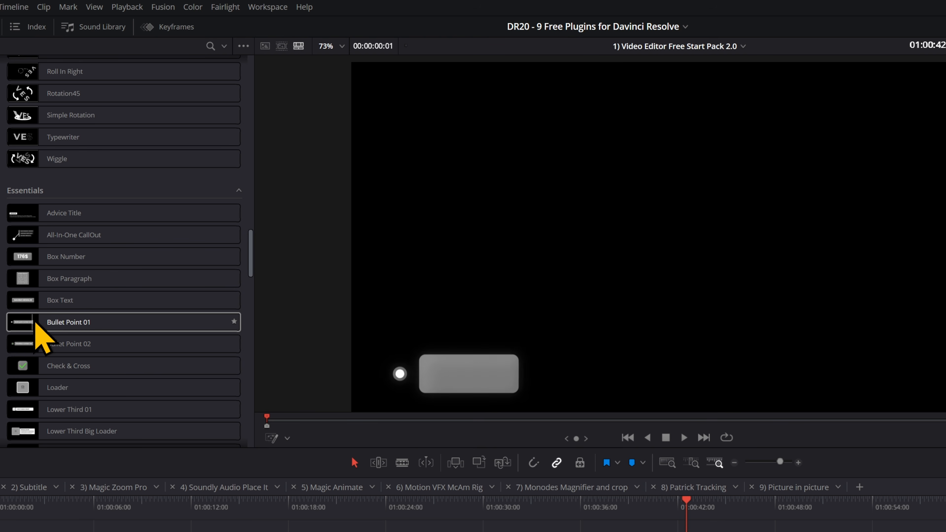
pyautogui.scroll(-8, 44, 316)
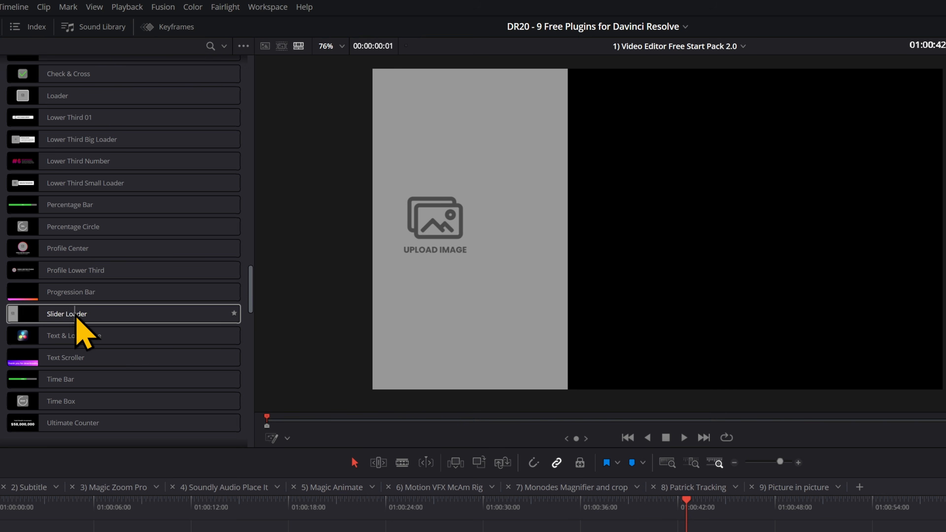
pyautogui.scroll(-2, 95, 363)
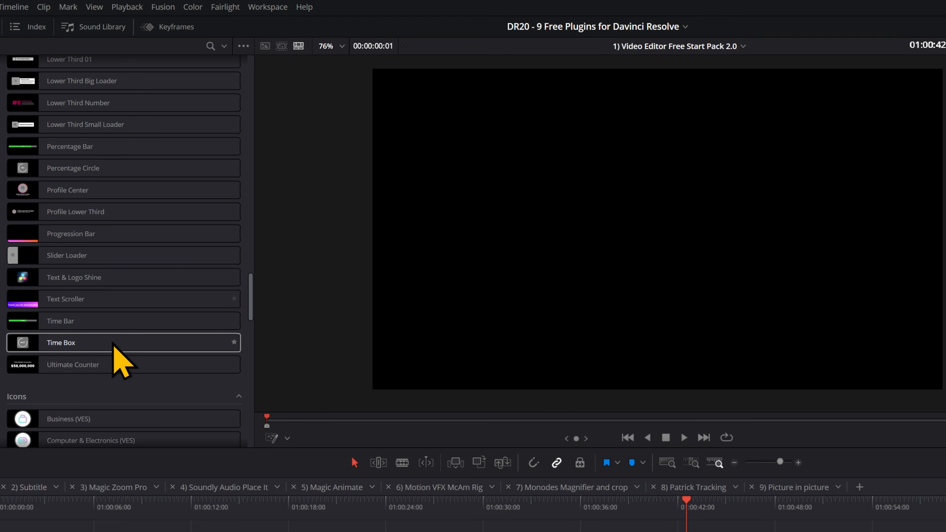
pyautogui.scroll(-6, 30, 354)
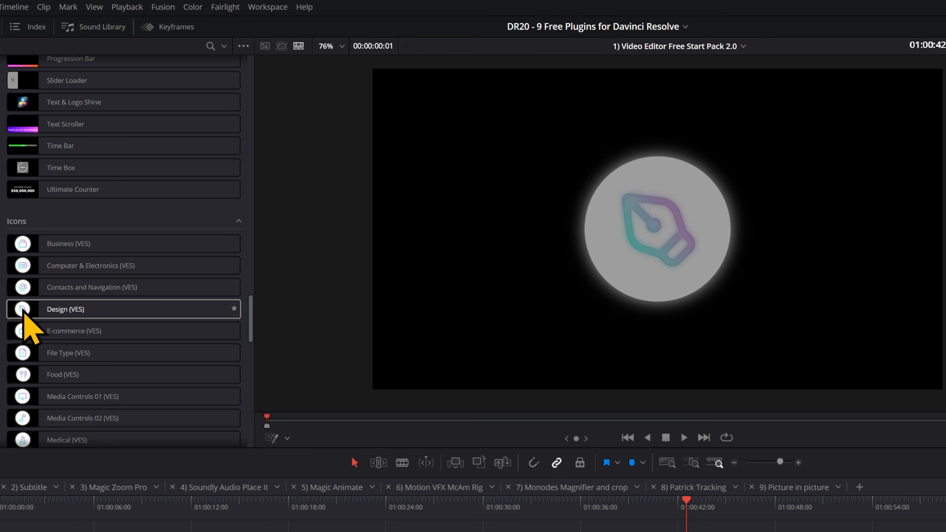
pyautogui.scroll(-12, 74, 287)
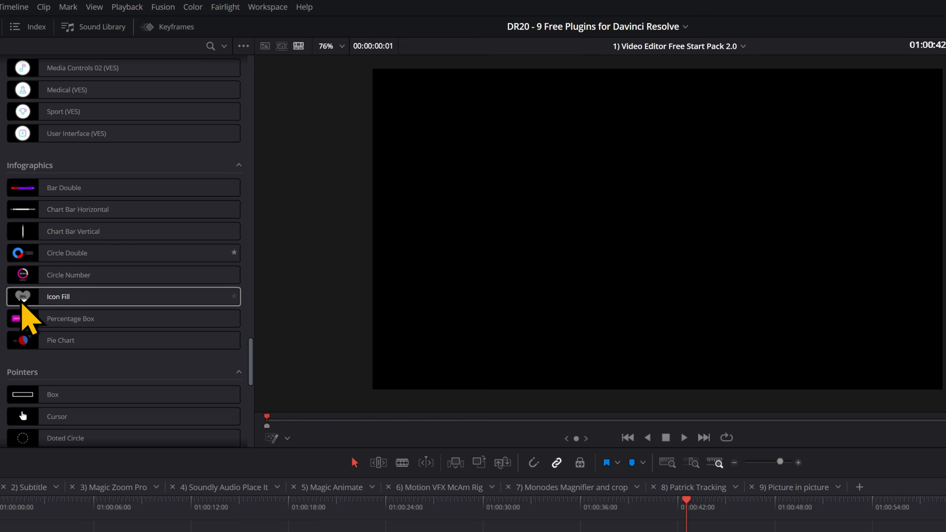
pyautogui.scroll(-2, 22, 294)
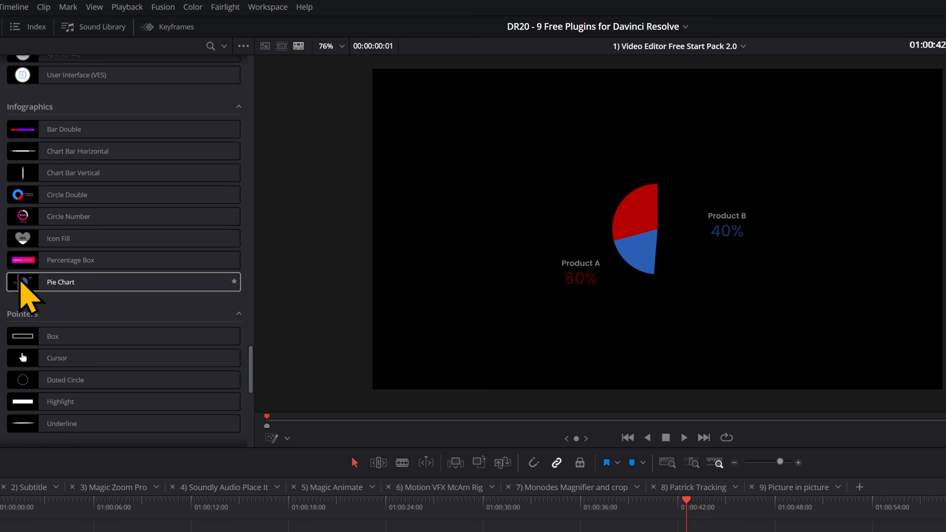
pyautogui.scroll(-2, 14, 285)
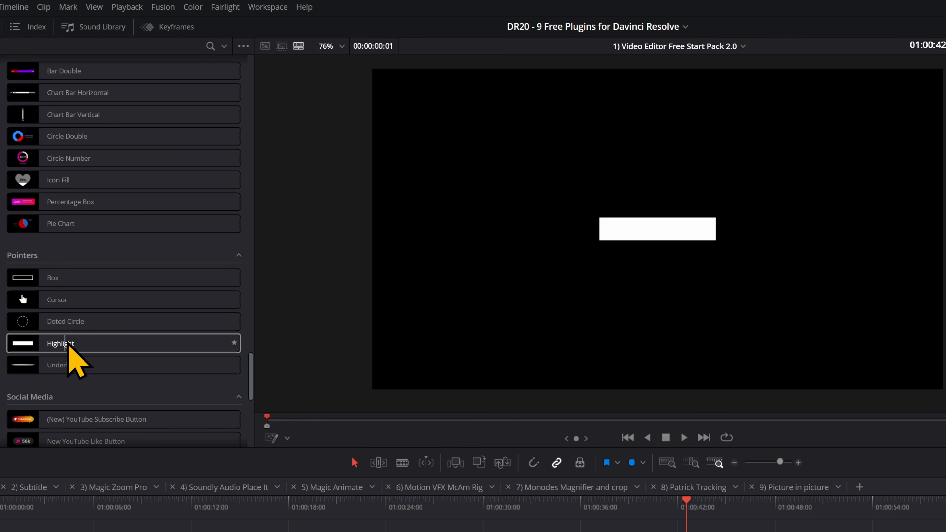
pyautogui.scroll(-5, 74, 354)
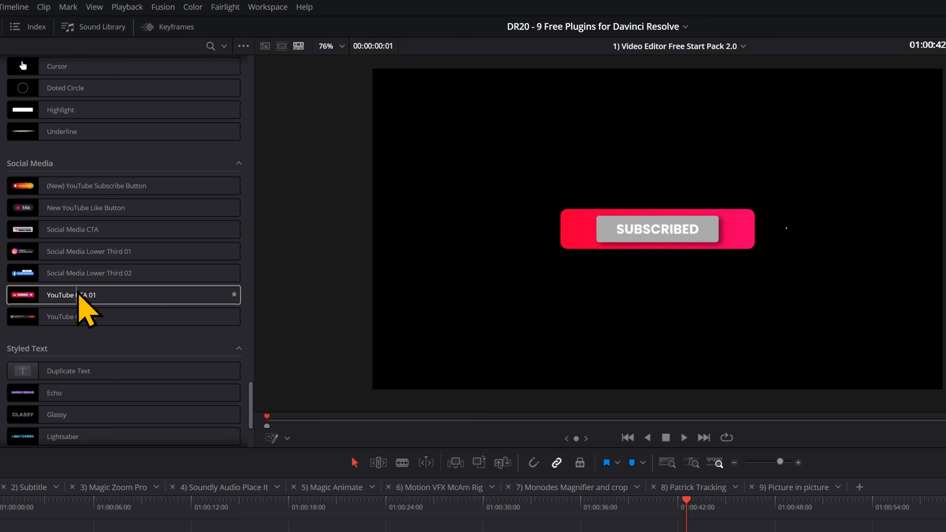
pyautogui.scroll(-3, 20, 235)
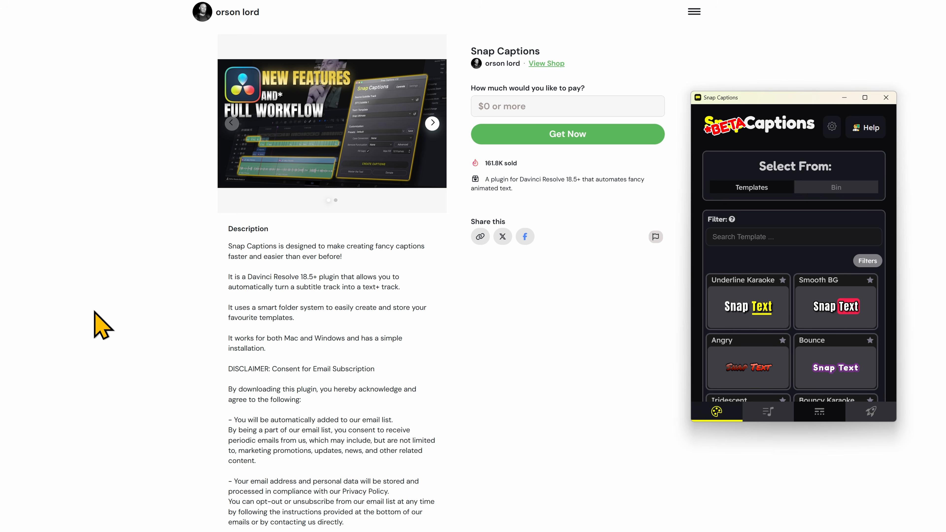
# Look over the Snap Captions product page, and launch the Snap Captions workflow integration in DaVinci Resolve
pyautogui.scroll(-10, 100, 324)
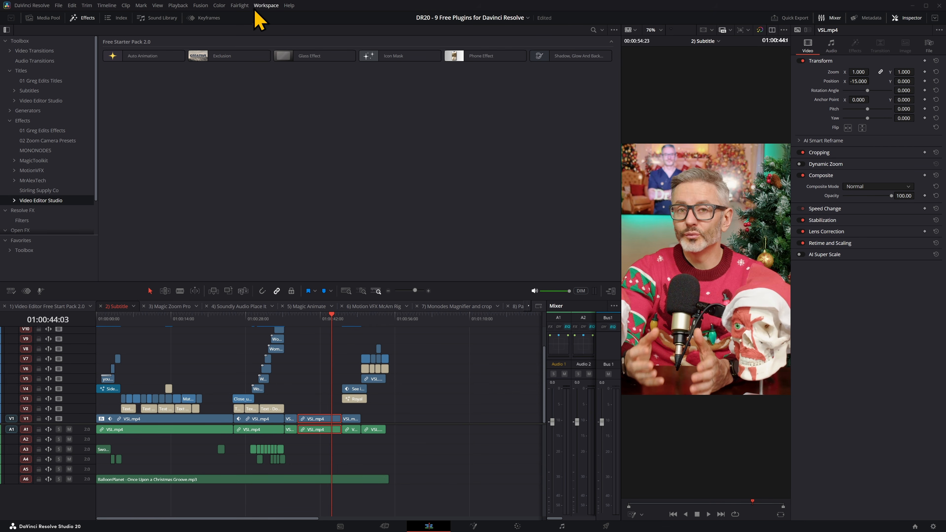
pyautogui.click(264, 5)
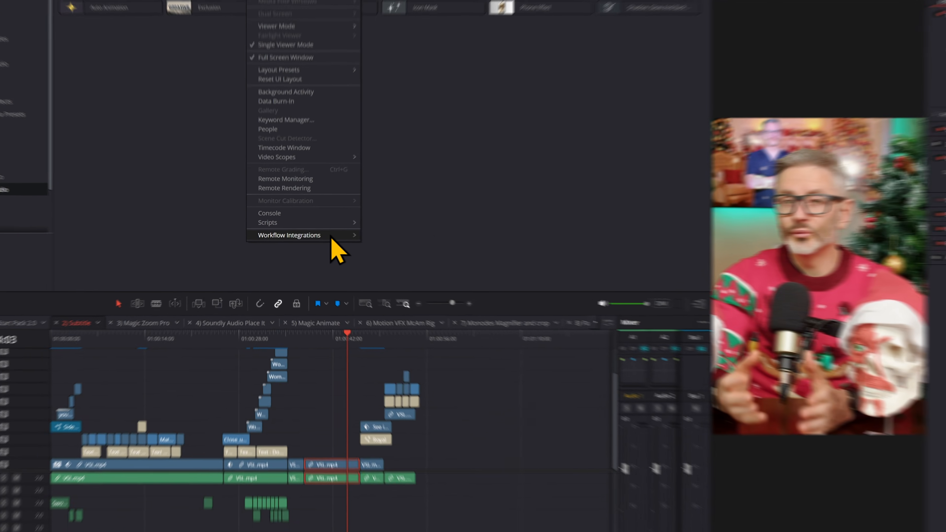
pyautogui.moveTo(319, 238)
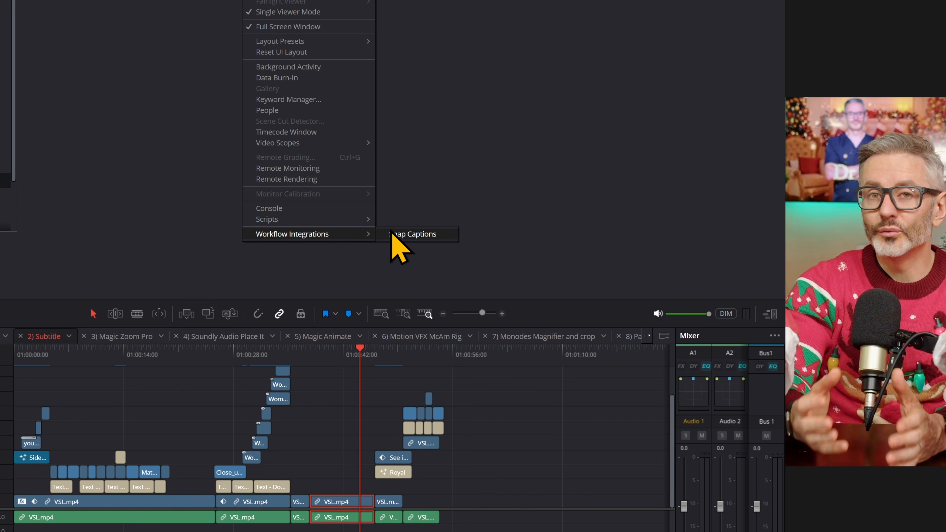
pyautogui.click(402, 235)
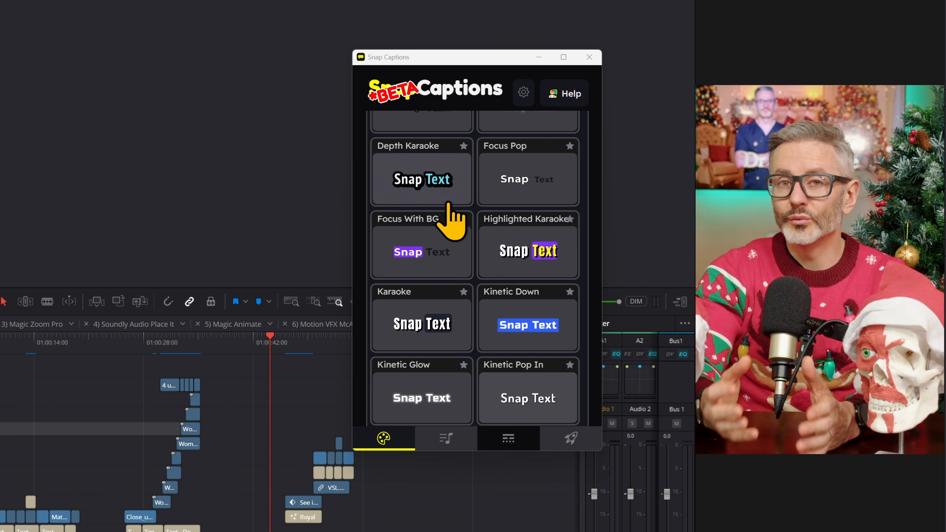
# Look through the Snap Captions templates and preview a caption style in the Subtitle timeline
pyautogui.scroll(6, 432, 258)
pyautogui.scroll(6, 401, 247)
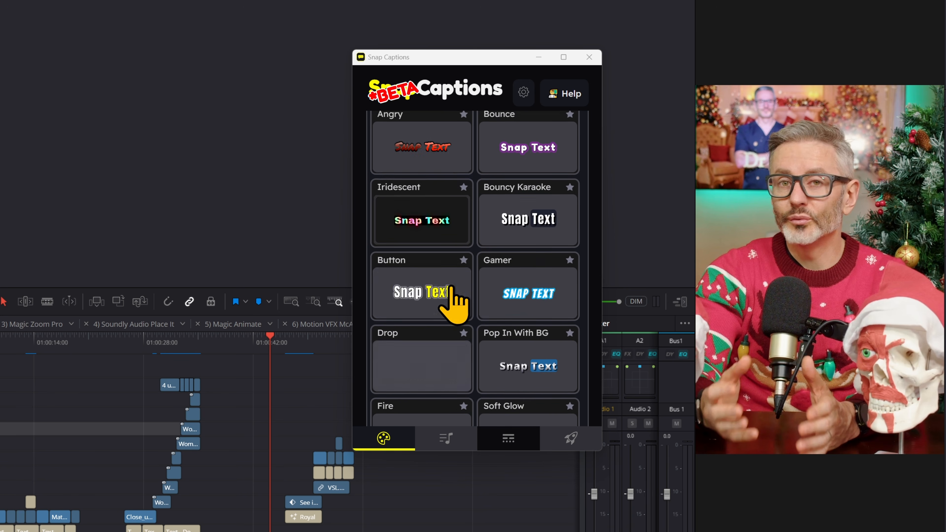
pyautogui.scroll(-12, 447, 296)
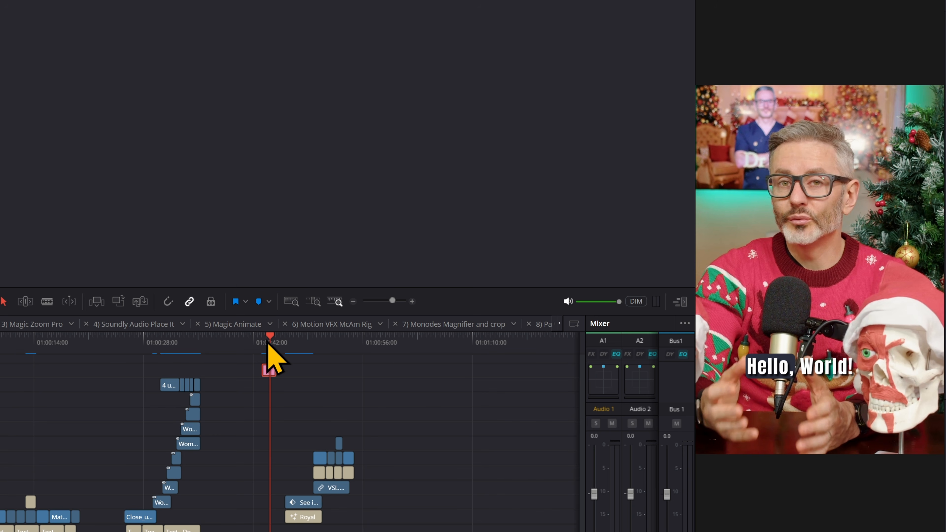
pyautogui.moveTo(267, 341); pyautogui.dragTo(267, 341)
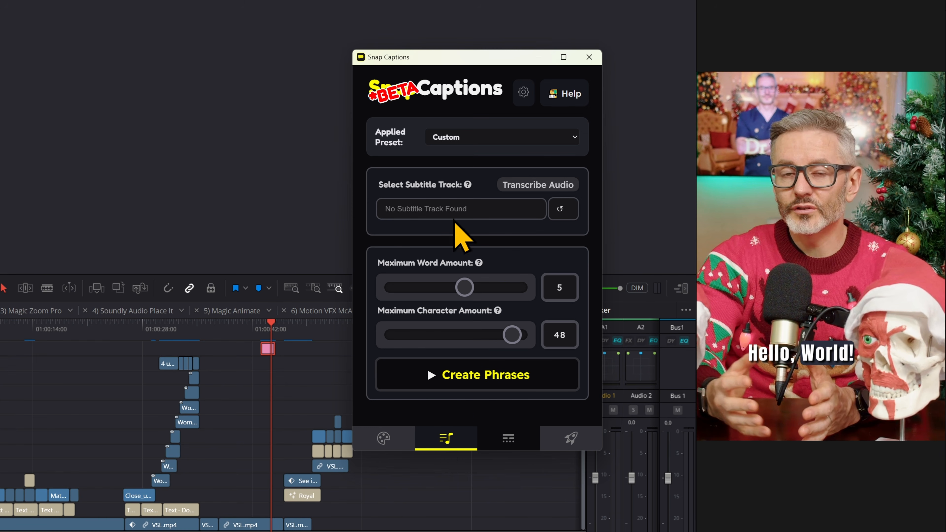
# Transcribe the audio into a subtitle track, reduce that track's height, and check several positions along the timeline
pyautogui.click(533, 185)
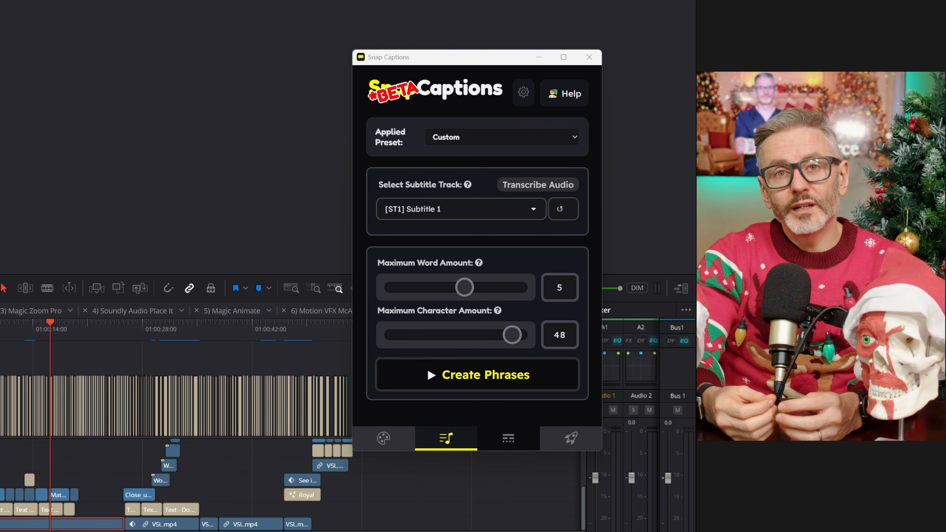
pyautogui.moveTo(24, 438); pyautogui.dragTo(24, 363)
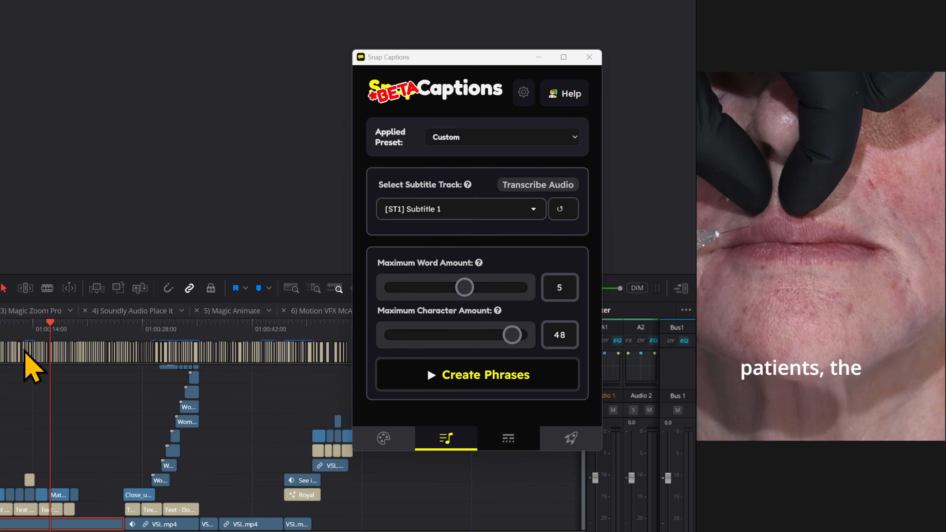
pyautogui.click(77, 330)
pyautogui.click(102, 328)
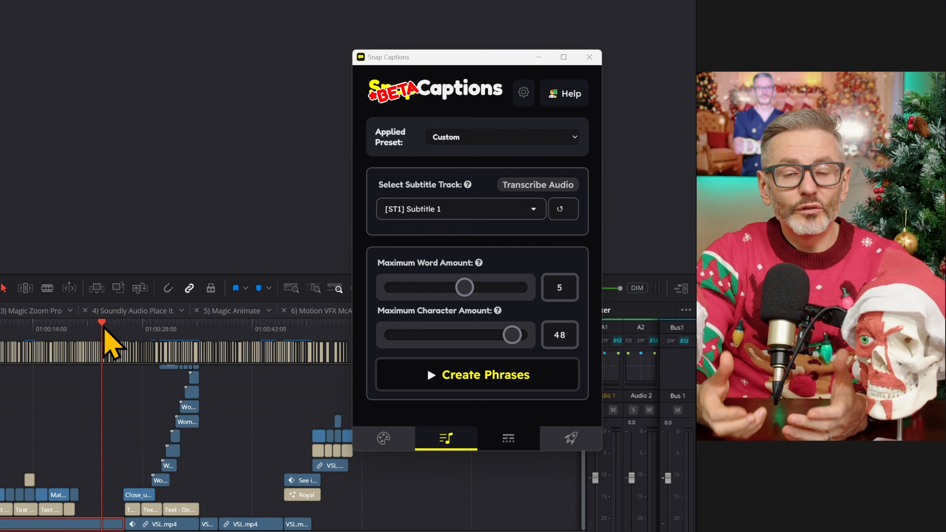
pyautogui.moveTo(104, 329); pyautogui.dragTo(106, 329)
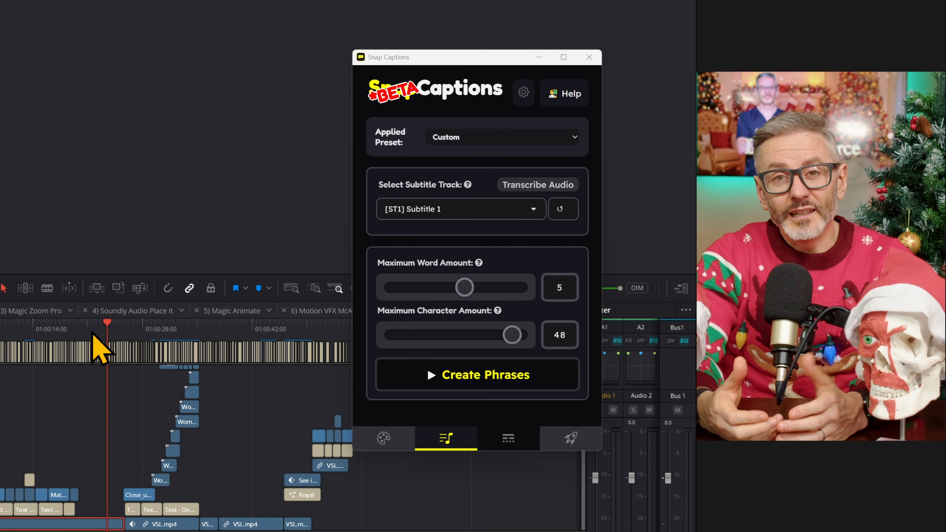
pyautogui.click(93, 332)
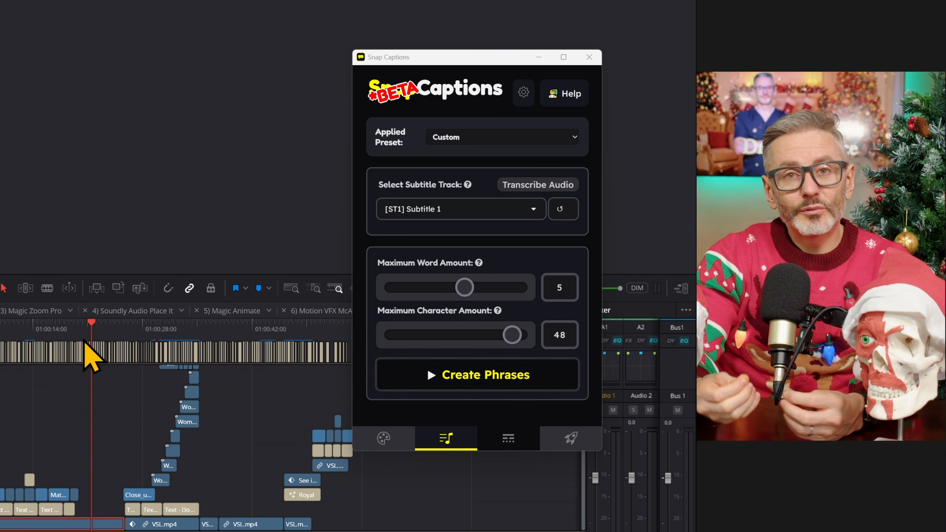
# Set the maximum word amount to 4, lower the maximum character amount, and create the phrases
pyautogui.moveTo(416, 273)
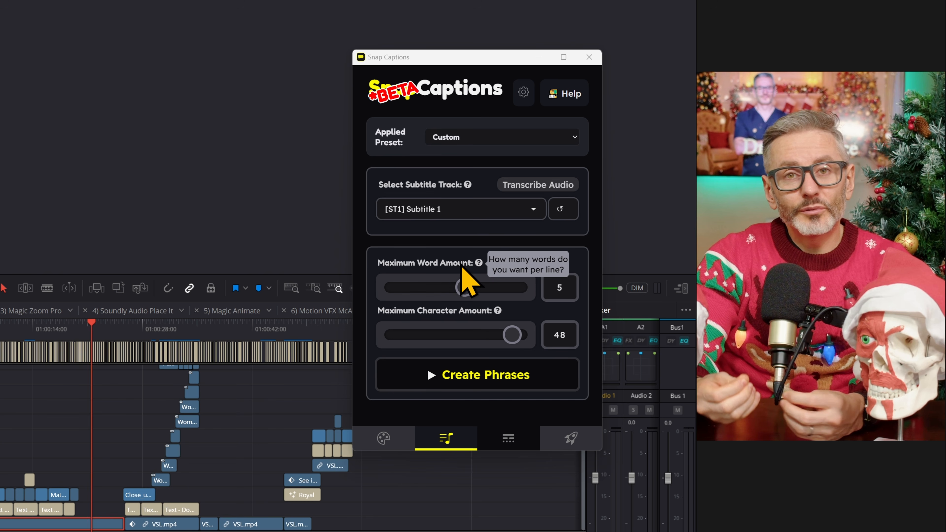
pyautogui.moveTo(472, 291); pyautogui.dragTo(448, 290)
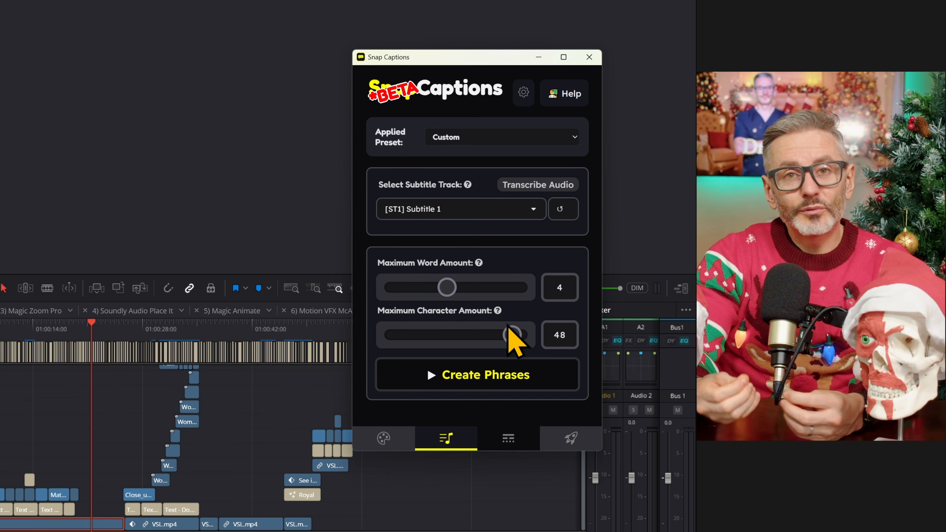
pyautogui.moveTo(507, 324); pyautogui.dragTo(488, 334)
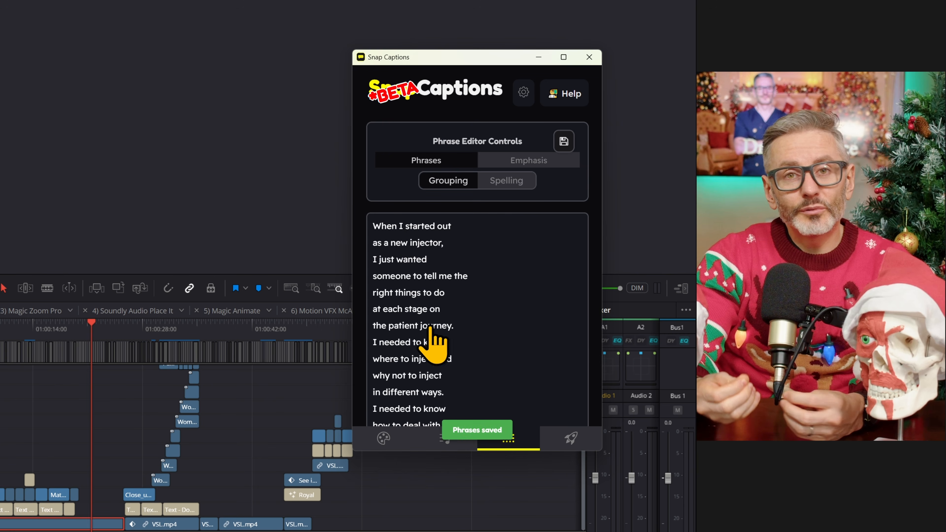
# Review the grouped phrases in the phrase editor and open the caption creation settings
pyautogui.scroll(-5, 433, 338)
pyautogui.scroll(-2, 429, 358)
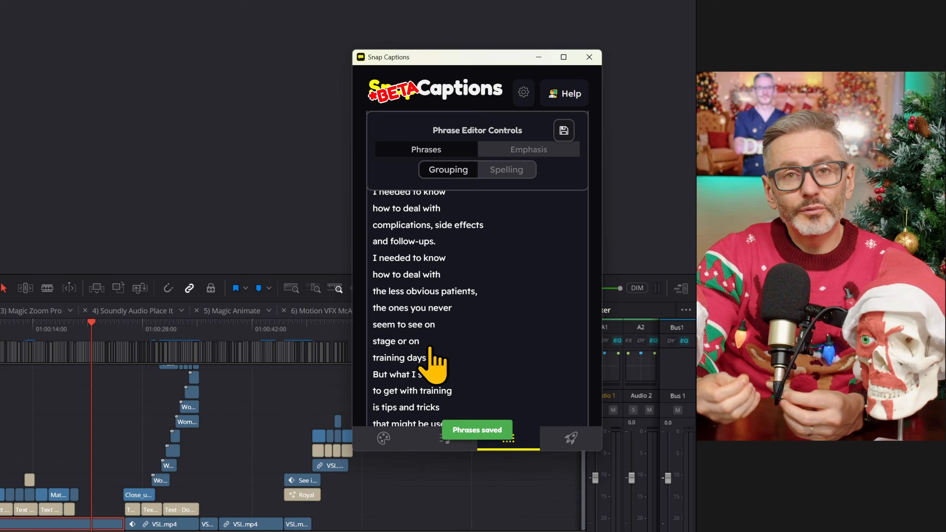
pyautogui.scroll(-3, 443, 338)
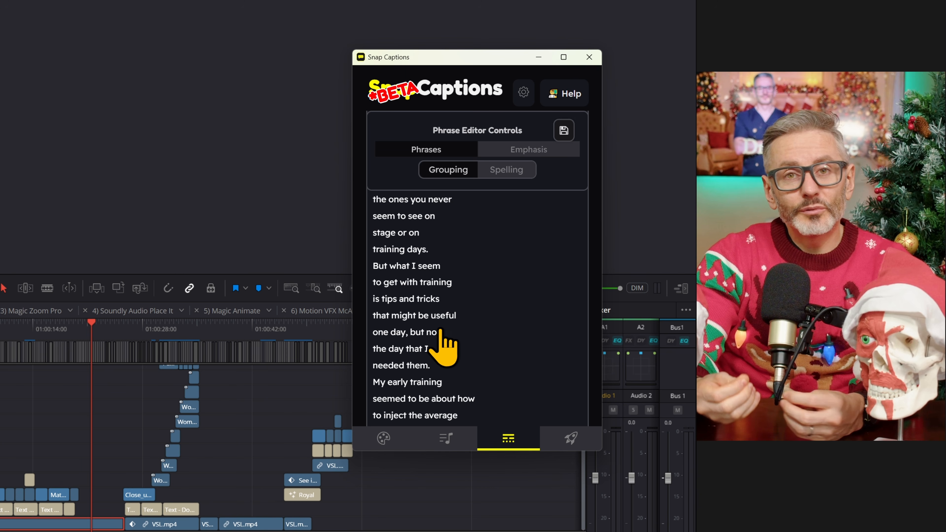
pyautogui.scroll(-5, 444, 348)
pyautogui.click(573, 444)
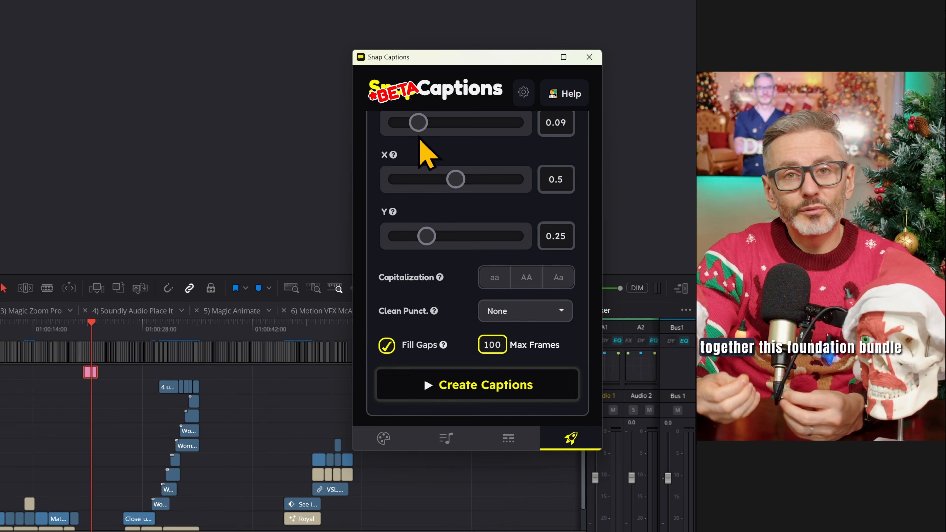
# Check the text size, position and capitalization settings, and create the captions with Fill Gaps at 100 max frames
pyautogui.scroll(2, 450, 226)
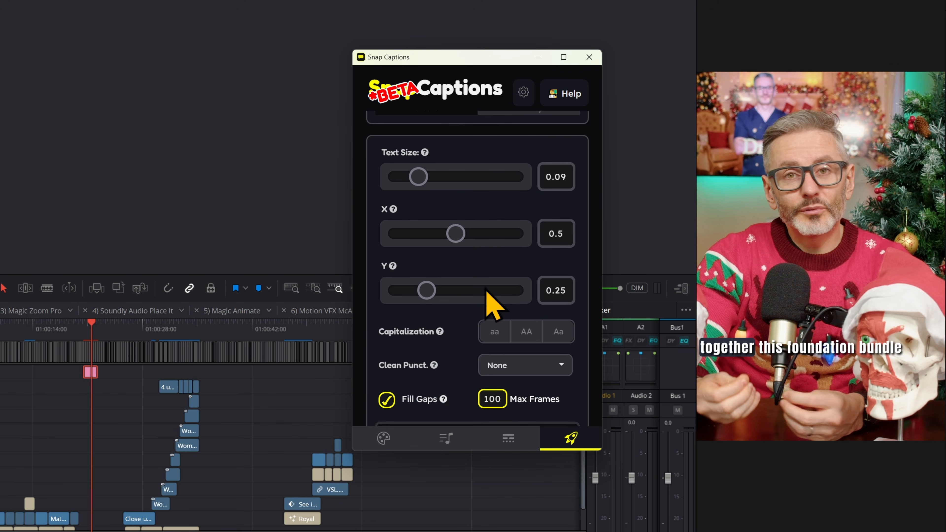
pyautogui.scroll(-2, 484, 300)
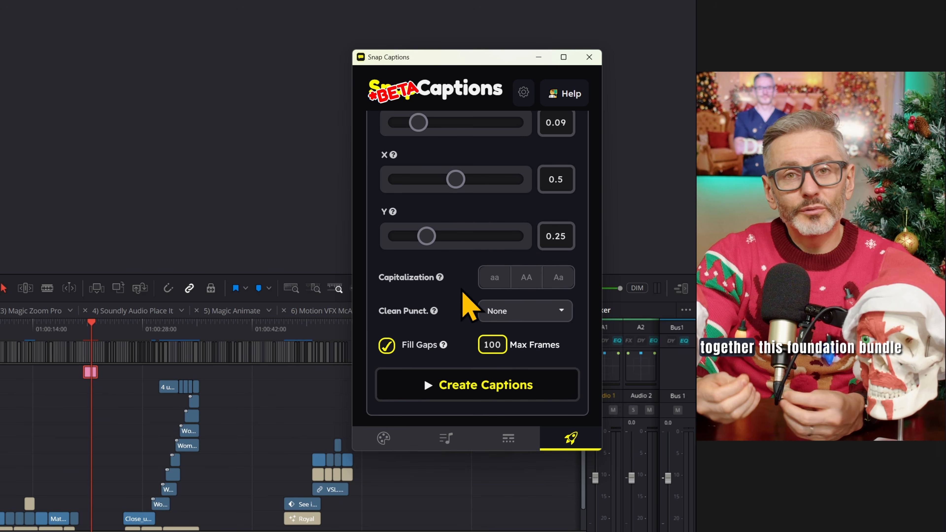
pyautogui.click(466, 385)
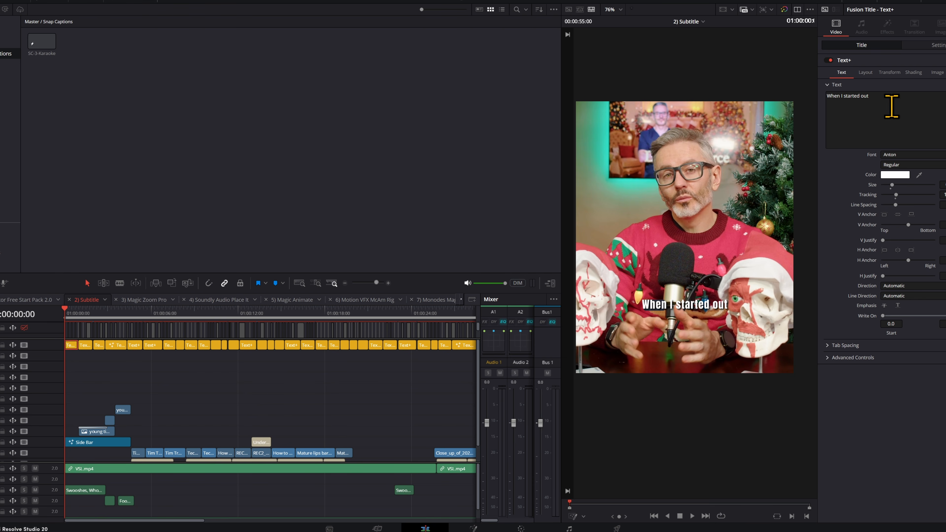
# Inspect the second caption's text and play the Subtitle timeline to check the captions against the video
pyautogui.click(84, 346)
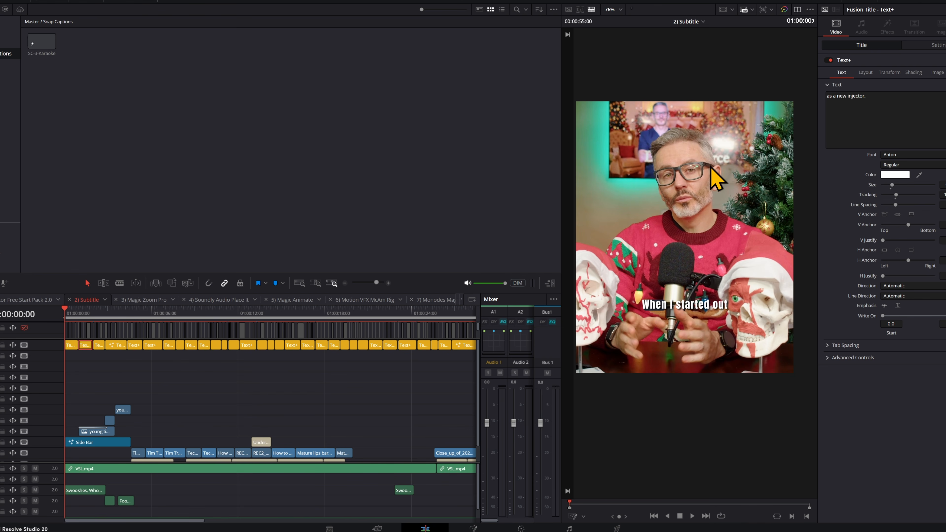
pyautogui.press('space')
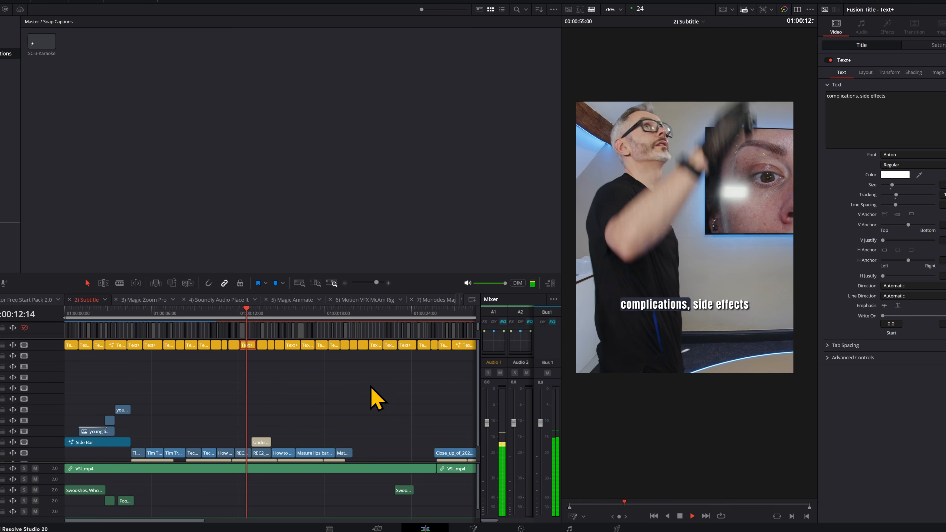
pyautogui.press('space')
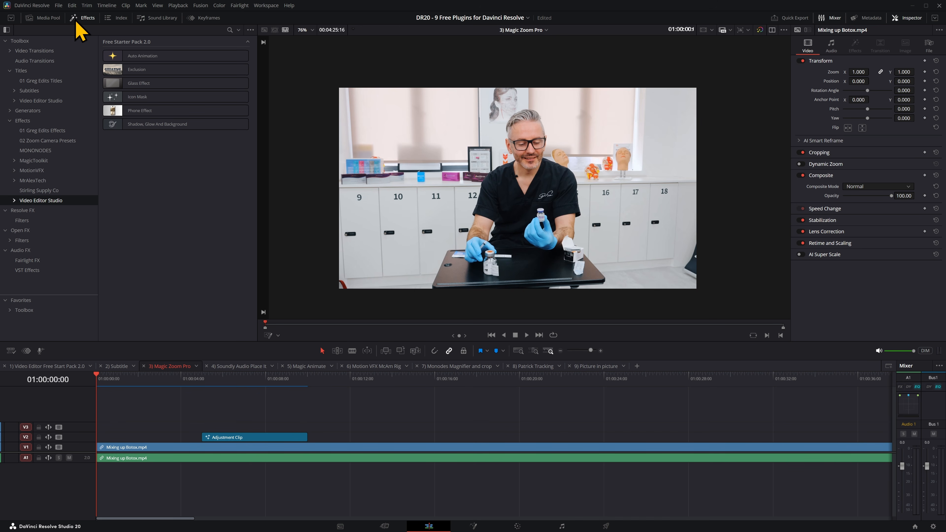
# Apply the MagicZoomFREE effect from MagicToolkit to the adjustment clip on track V3 of the Magic Zoom Pro timeline
pyautogui.click(49, 18)
pyautogui.click(90, 20)
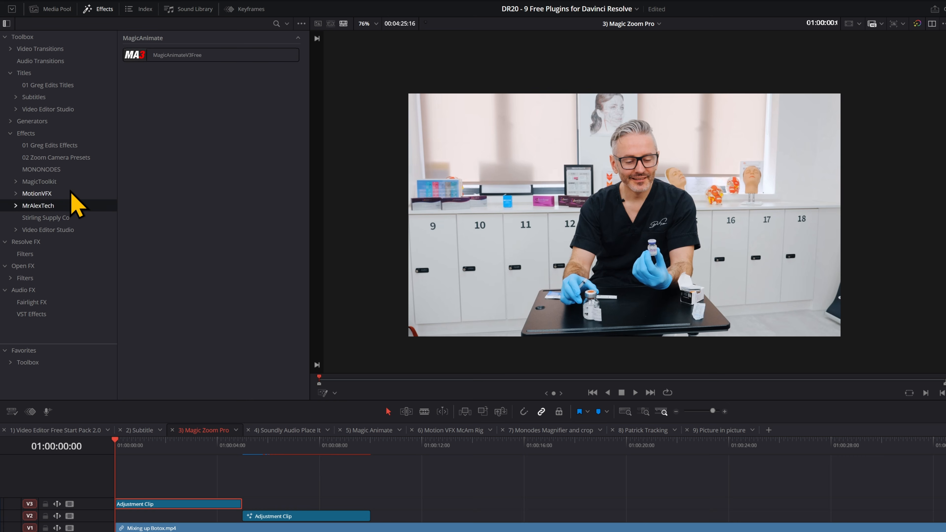
pyautogui.click(70, 181)
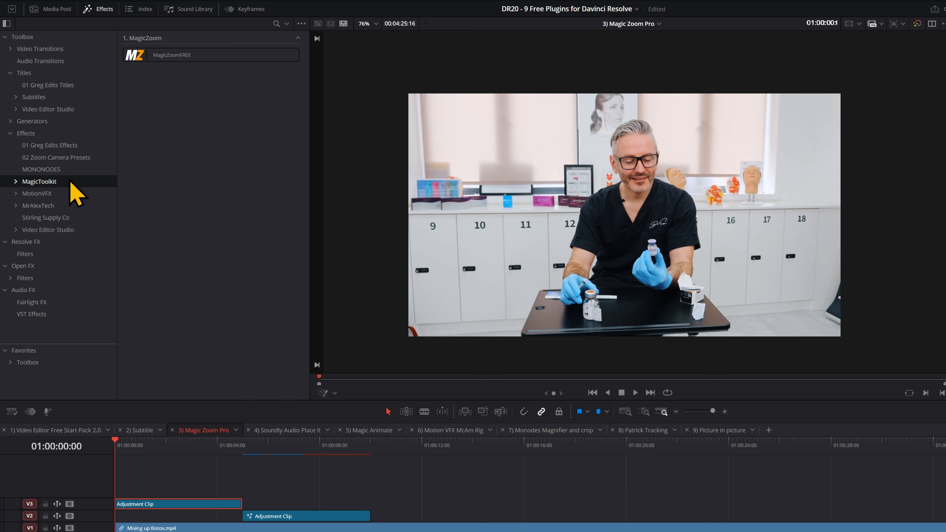
pyautogui.moveTo(197, 69); pyautogui.dragTo(173, 509)
# Play the Magic Zoom Pro timeline from its start to preview the zoom on the first adjustment clip
pyautogui.click(147, 447)
pyautogui.moveTo(147, 447); pyautogui.dragTo(101, 445)
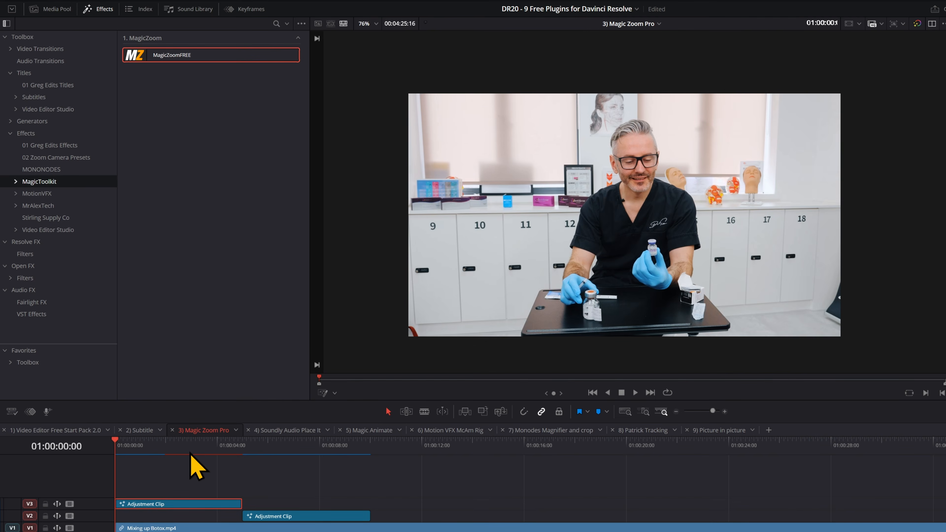
pyautogui.press('space')
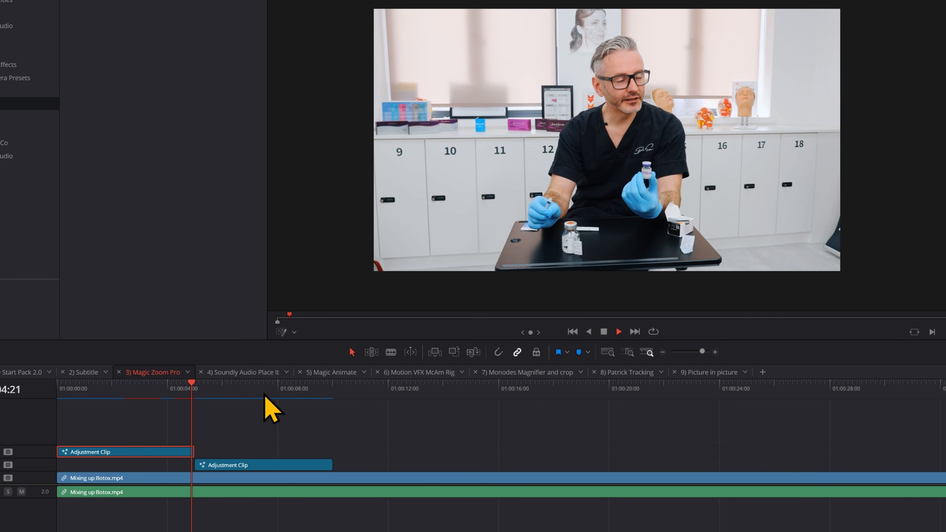
pyautogui.press('space')
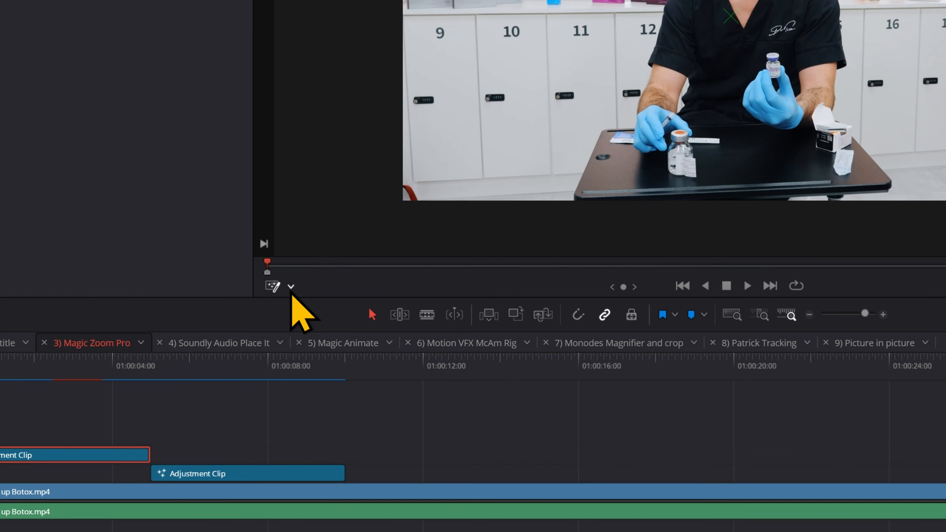
# Show the Fusion overlay in the viewer and move the zoom's pivot onto the man's face, about X 0.543, Y 0.715
pyautogui.click(291, 290)
pyautogui.click(273, 307)
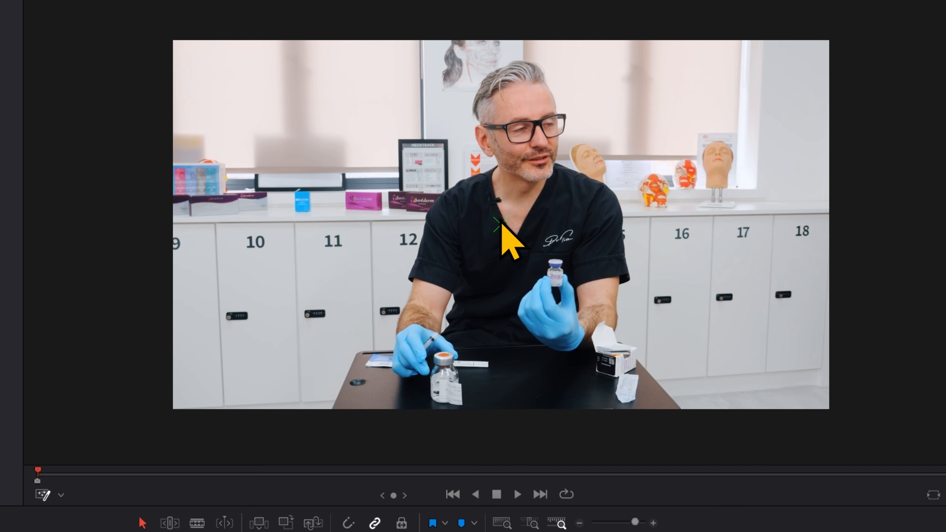
pyautogui.moveTo(501, 226); pyautogui.dragTo(532, 145)
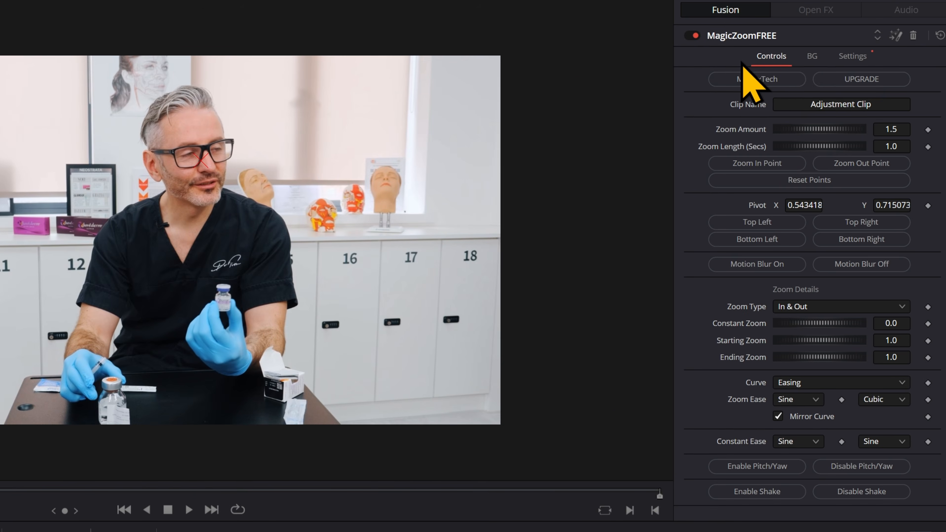
# Turn on motion blur for the zoom, set it to 1.8, and adjust the zoom length after previewing
pyautogui.click(782, 266)
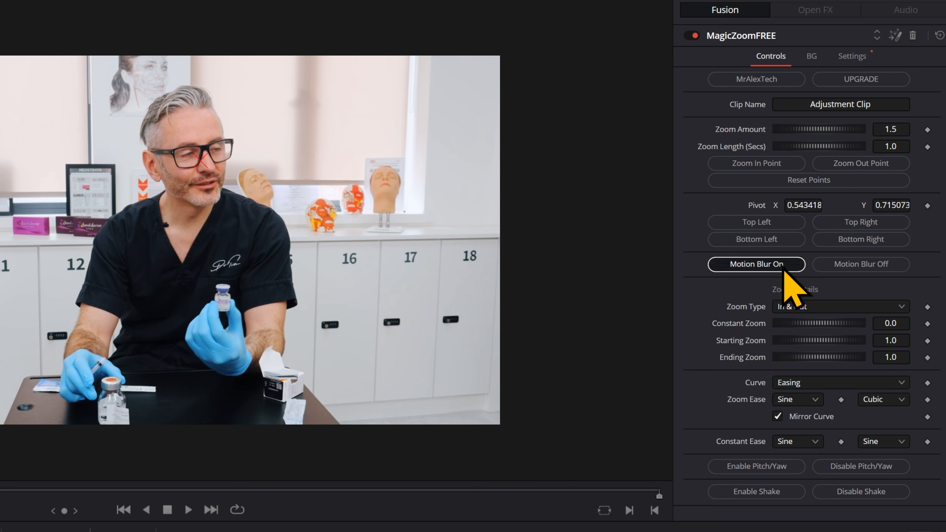
pyautogui.moveTo(823, 283); pyautogui.dragTo(838, 282)
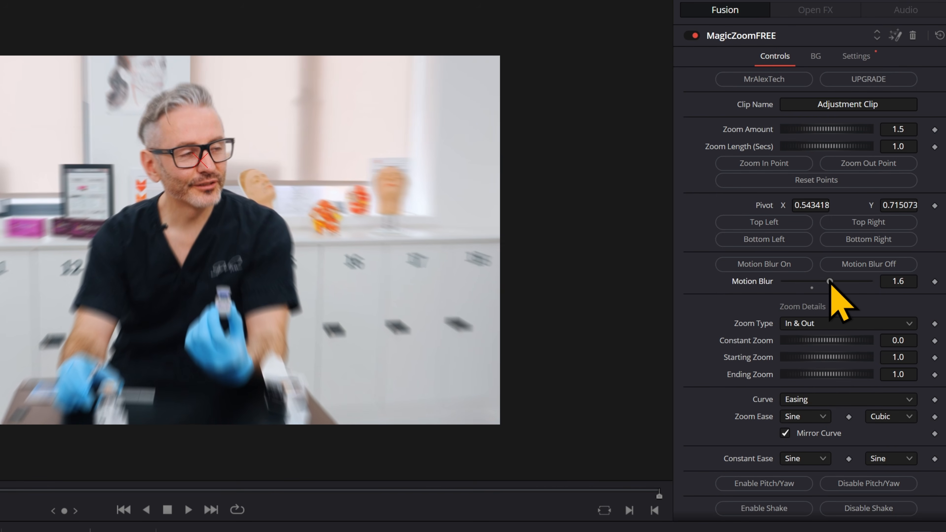
pyautogui.press('space')
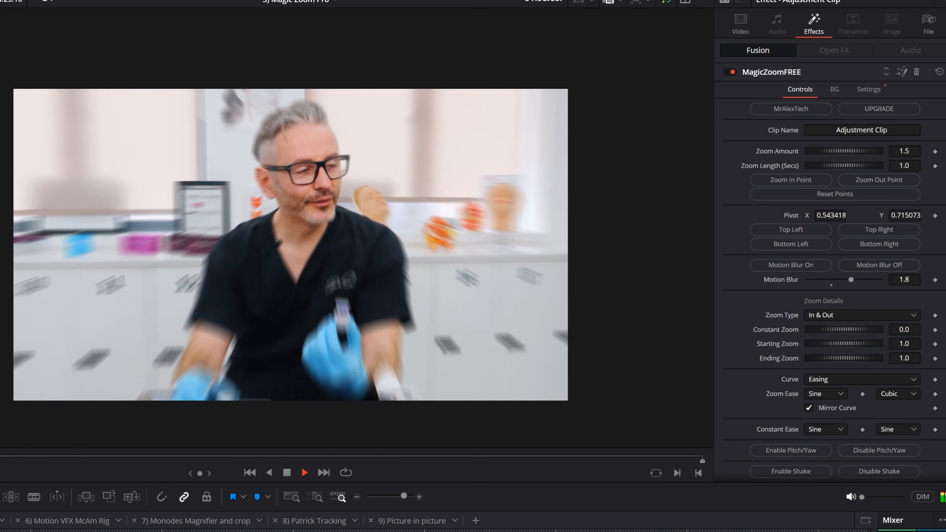
pyautogui.press('space')
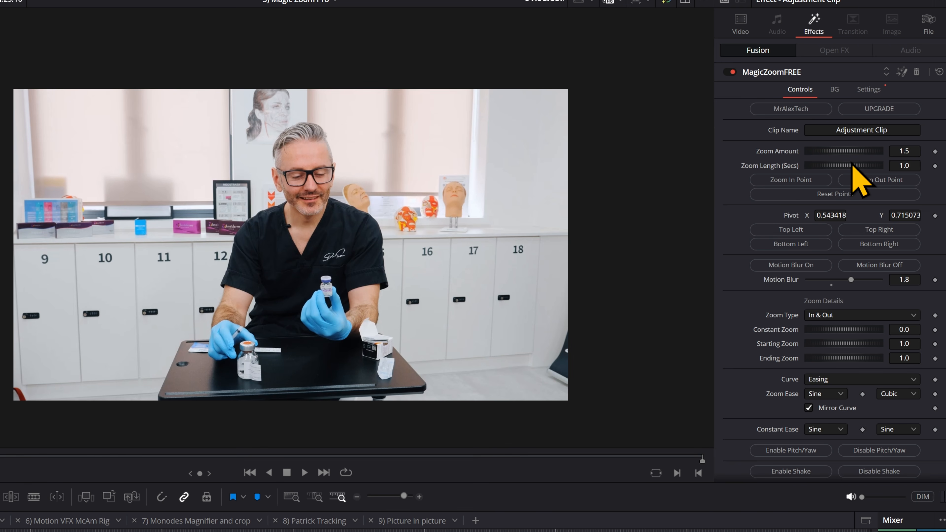
pyautogui.moveTo(852, 165); pyautogui.dragTo(842, 166)
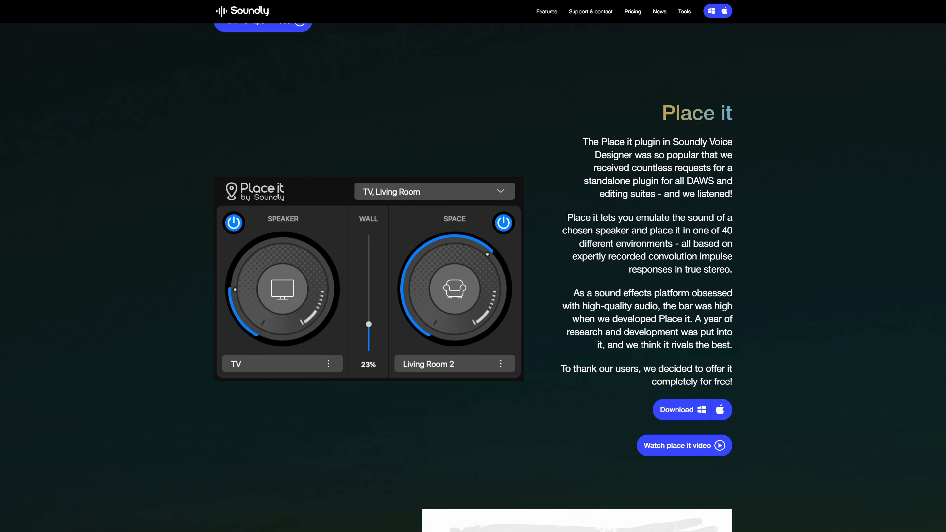
# Open the VST effects list and play the second battle clip to hear its unprocessed sound
pyautogui.scroll(1, 472, 277)
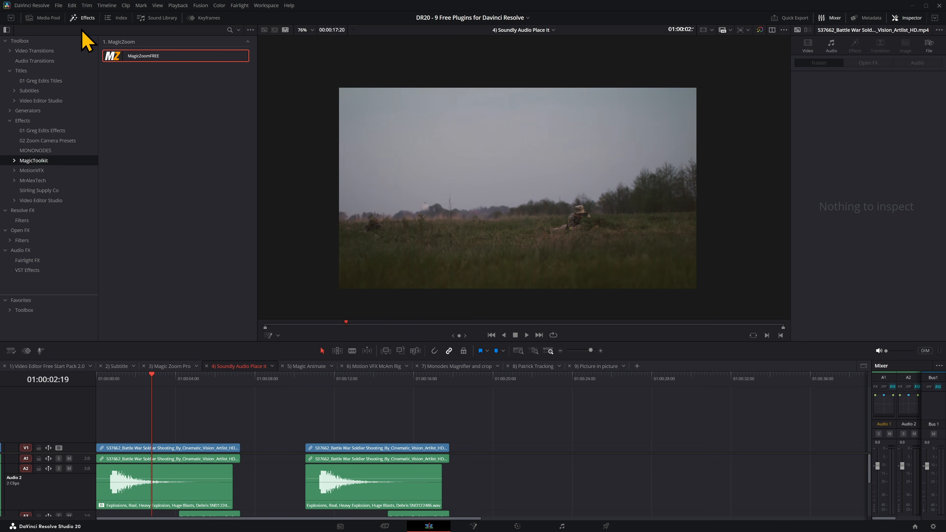
pyautogui.click(40, 271)
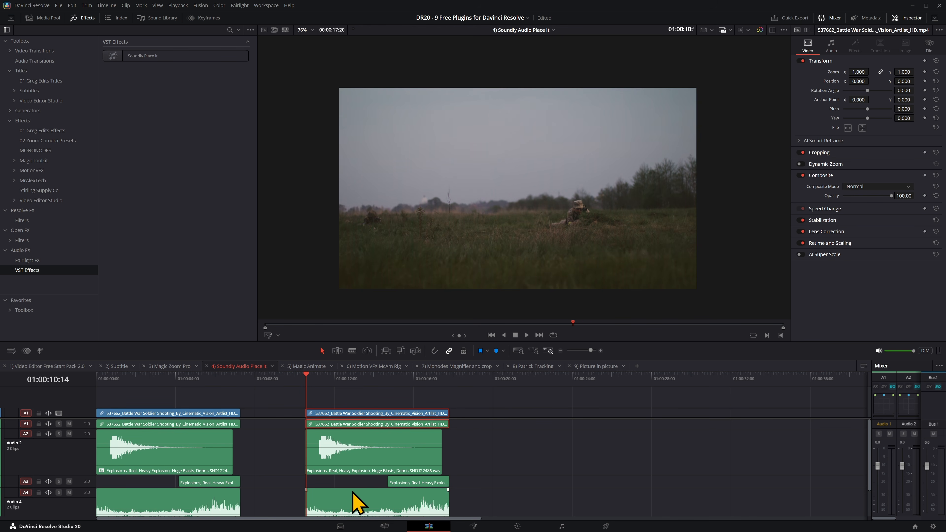
pyautogui.click(341, 510)
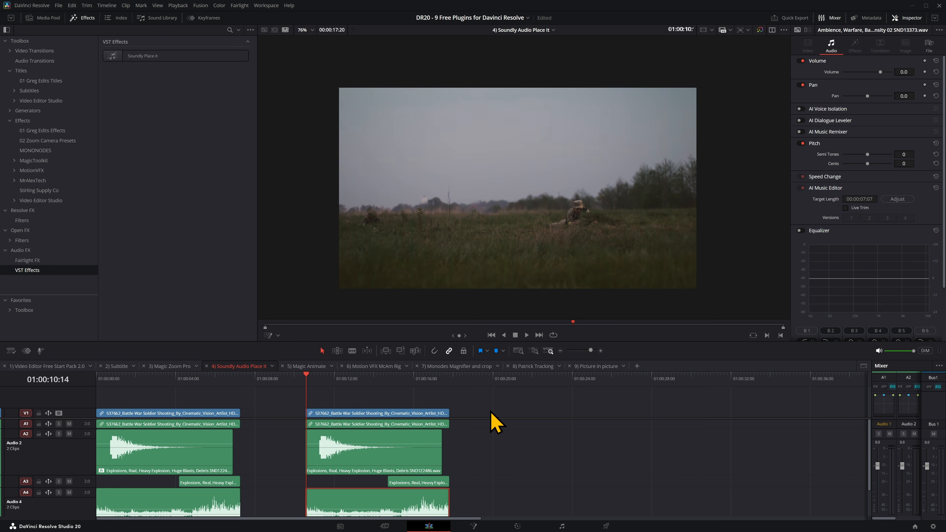
pyautogui.press('space')
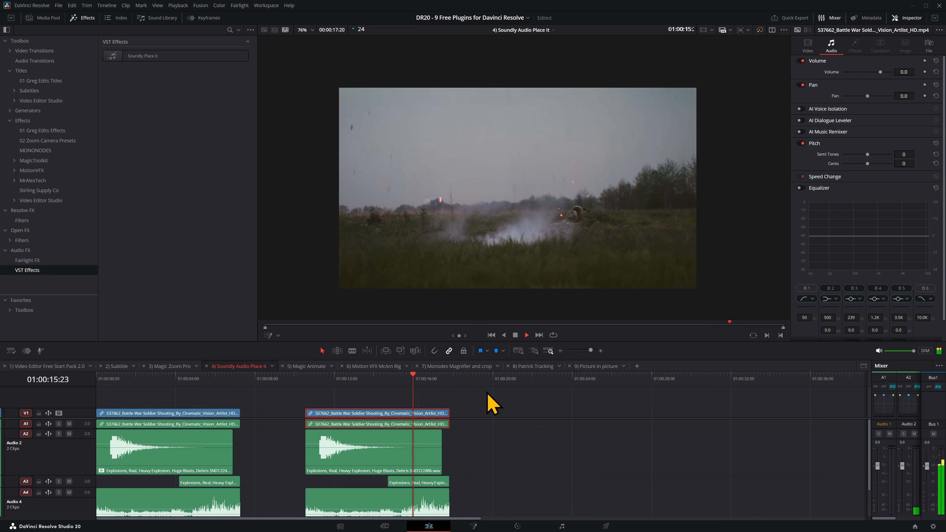
pyautogui.press('space')
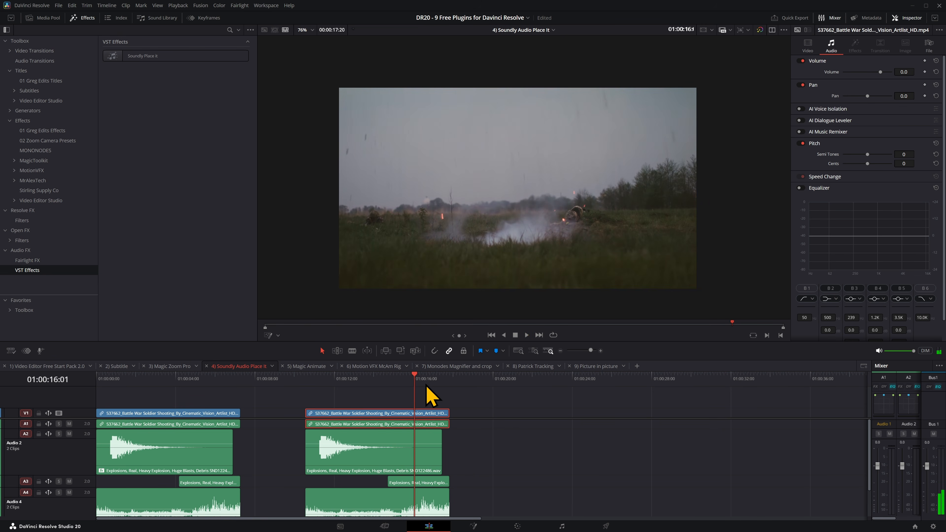
# Replay the second battle clip from just before the explosion, undoing any shift of its audio clip
pyautogui.click(316, 378)
pyautogui.click(340, 451)
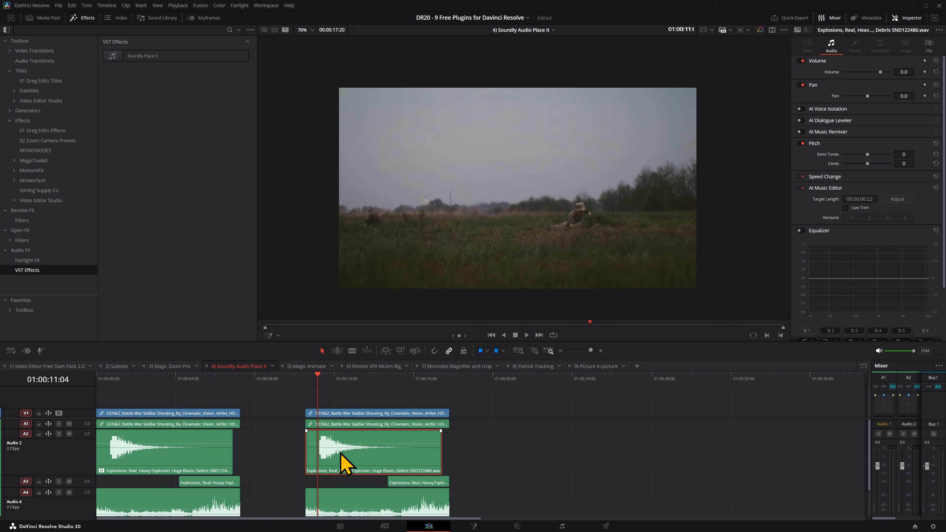
pyautogui.moveTo(351, 443); pyautogui.dragTo(365, 452)
pyautogui.press('space')
pyautogui.hotkey('ctrl', 'z')
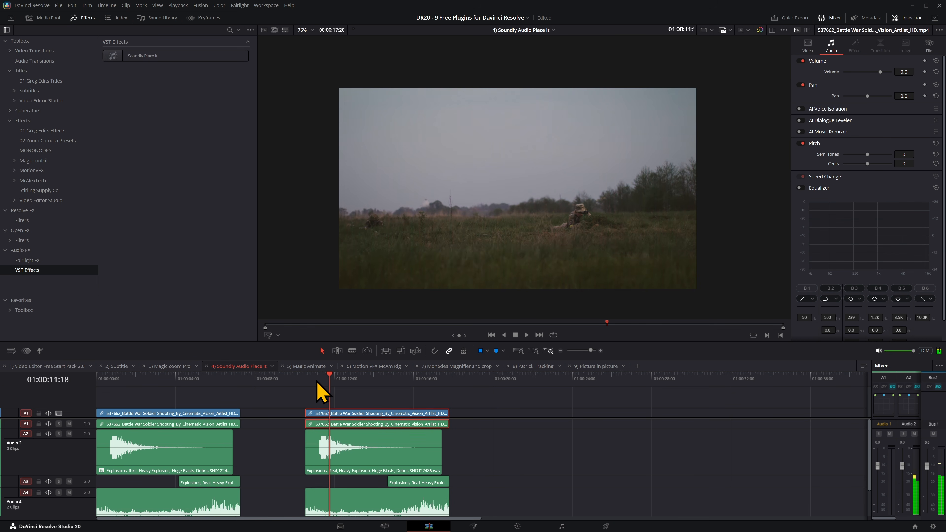
# Return to the timeline's start and apply Soundly Place It to the first explosion clip on Audio 2
pyautogui.moveTo(317, 380); pyautogui.dragTo(131, 386)
pyautogui.press('Home')
pyautogui.click(144, 443)
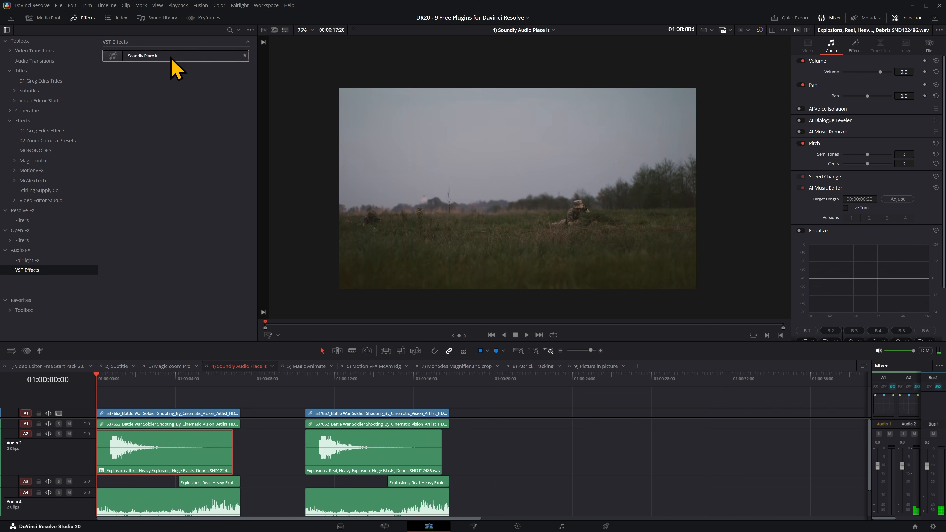
pyautogui.moveTo(169, 62); pyautogui.dragTo(164, 453)
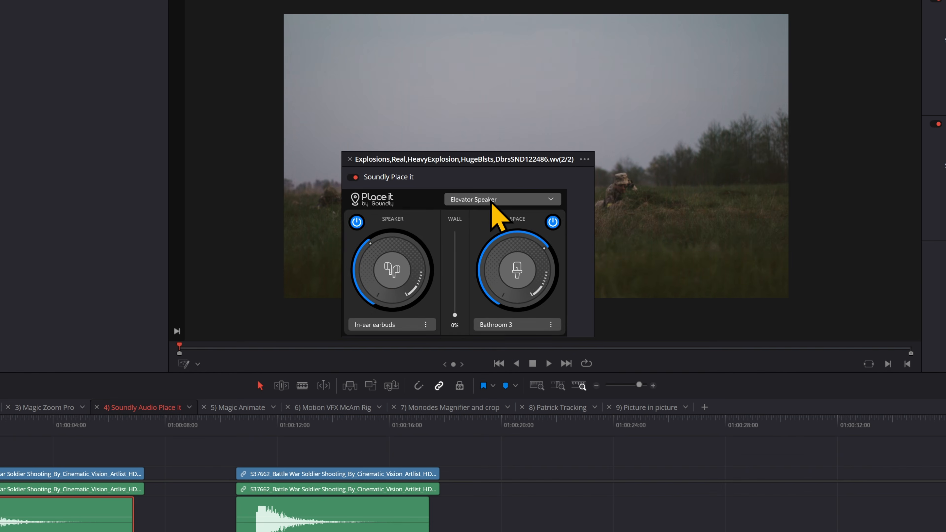
# Look through the Place It preset list from New down to Walkie Talkie, Outdoor
pyautogui.click(493, 215)
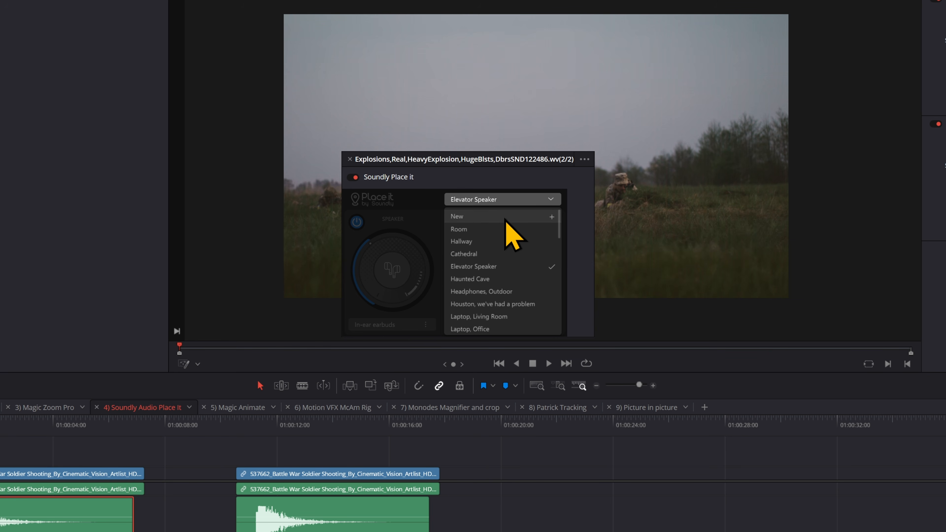
pyautogui.scroll(-10, 505, 224)
pyautogui.scroll(-10, 508, 261)
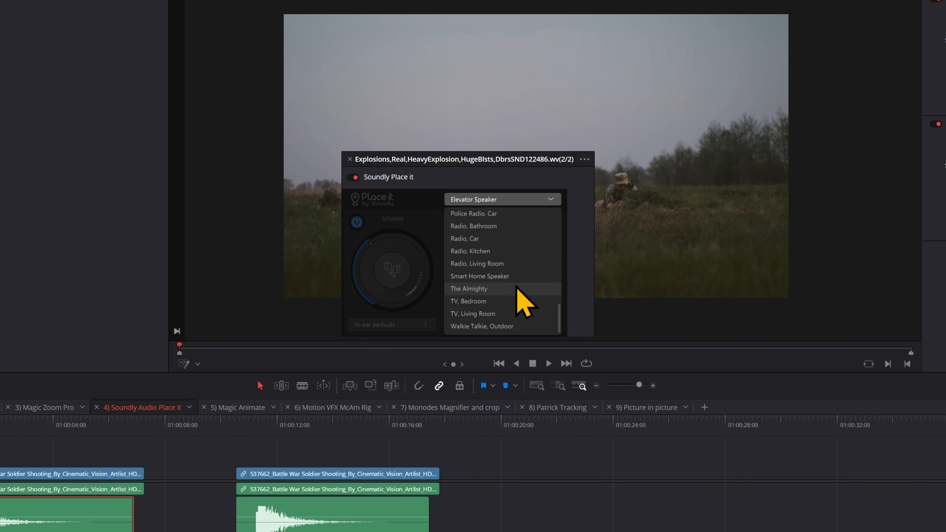
pyautogui.scroll(5, 518, 283)
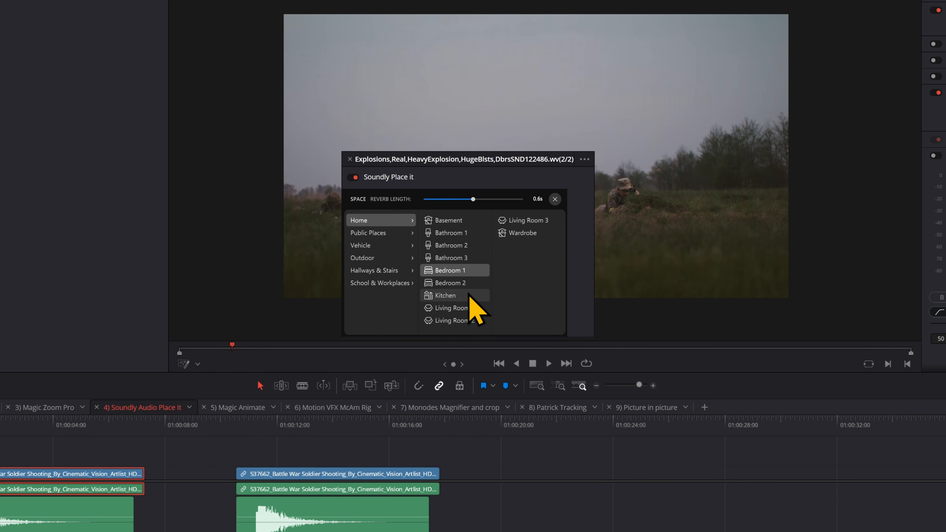
# Set the explosion clip's Place It space to Outdoor, Far, and close the space selection
pyautogui.click(388, 257)
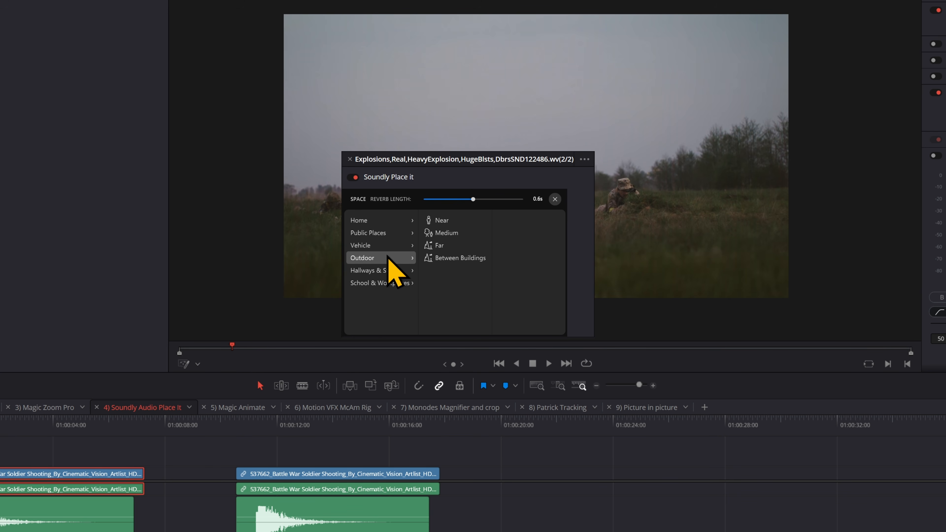
pyautogui.click(438, 245)
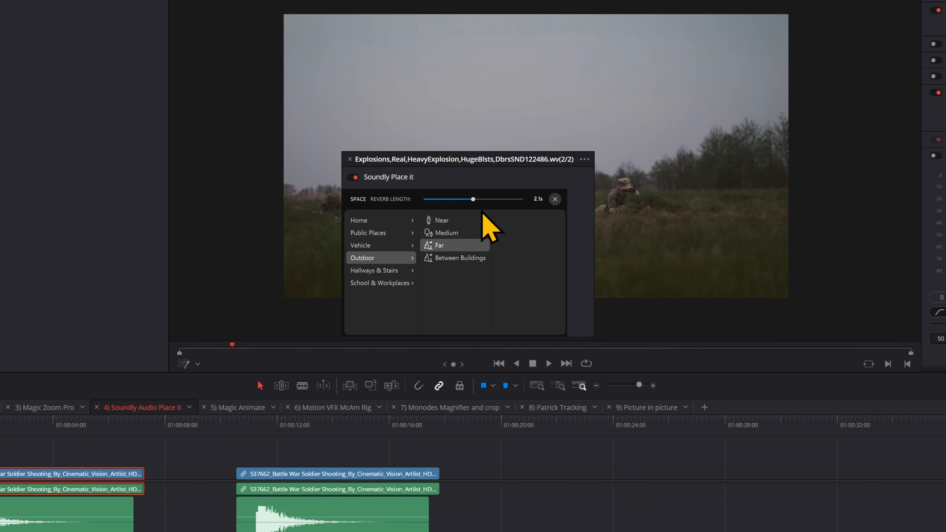
pyautogui.click(555, 199)
pyautogui.moveTo(422, 294); pyautogui.dragTo(226, 331)
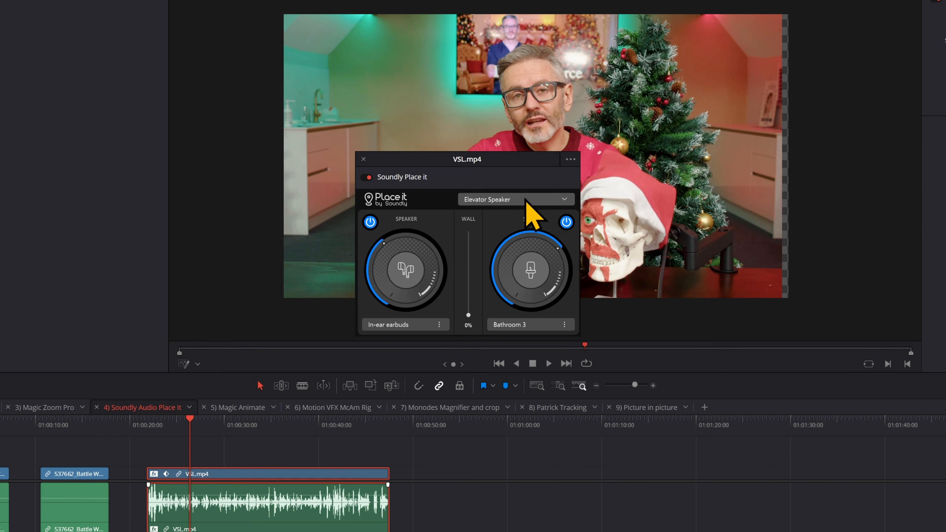
# Choose the Elevator Speaker preset for Soundly Place It on the VSL.mp4 clip
pyautogui.click(526, 201)
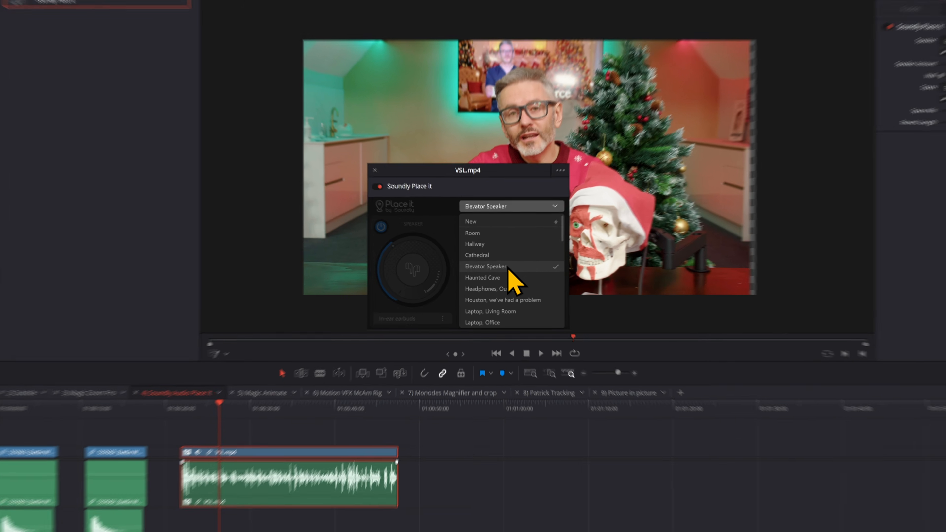
pyautogui.click(510, 266)
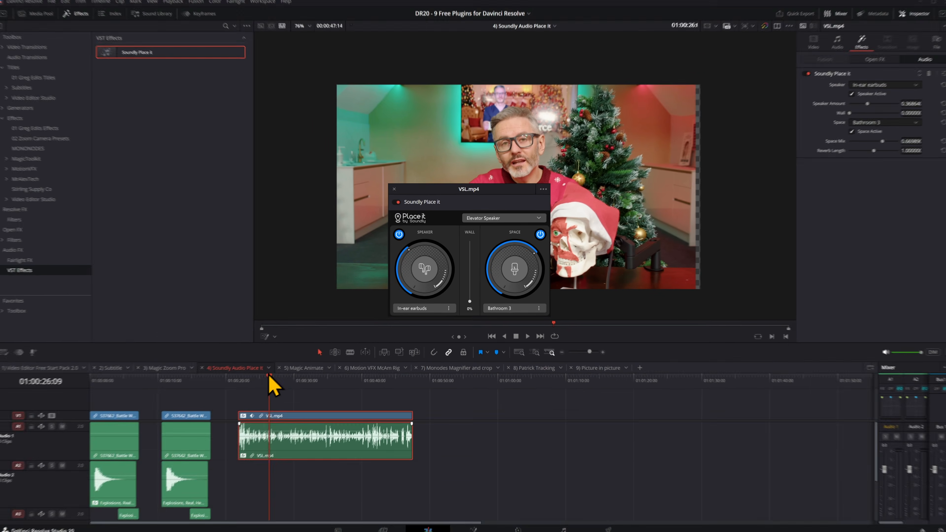
# Examine the MagicAnimate - FREE download page on the MrAlexTech website
pyautogui.click(149, 429)
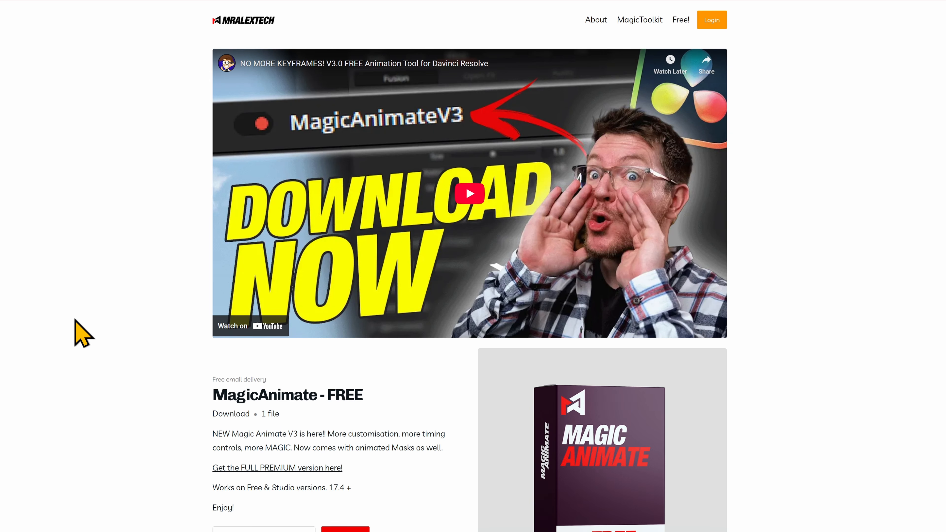
pyautogui.scroll(-2, 83, 333)
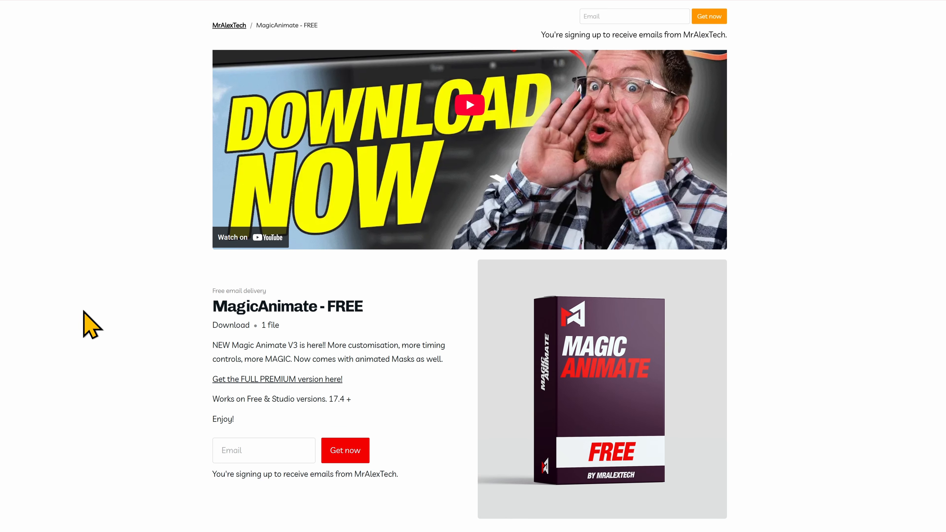
pyautogui.scroll(2, 85, 321)
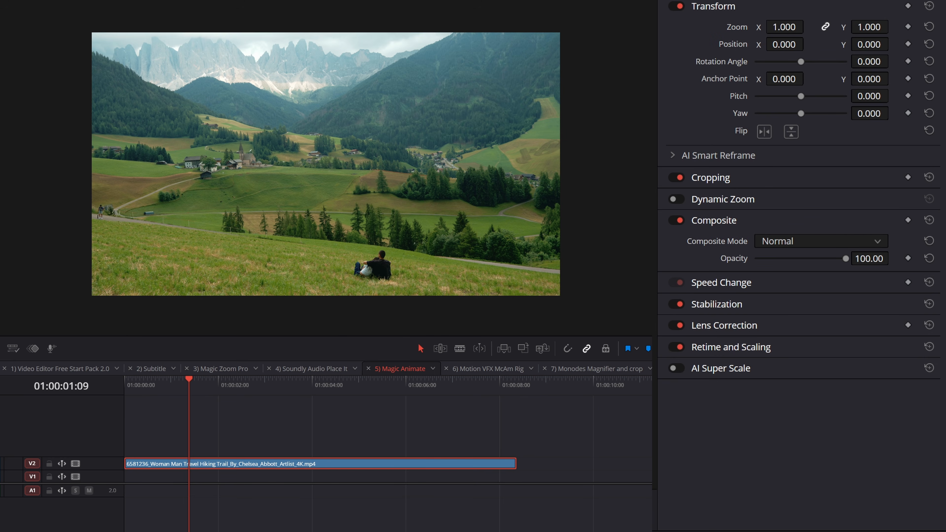
# Apply MagicAnimateV3Free to the hiking trail clip on V2 and enable its Zoom In and Zoom Out animations
pyautogui.moveTo(218, 353); pyautogui.dragTo(217, 439)
pyautogui.moveTo(216, 439); pyautogui.dragTo(216, 447)
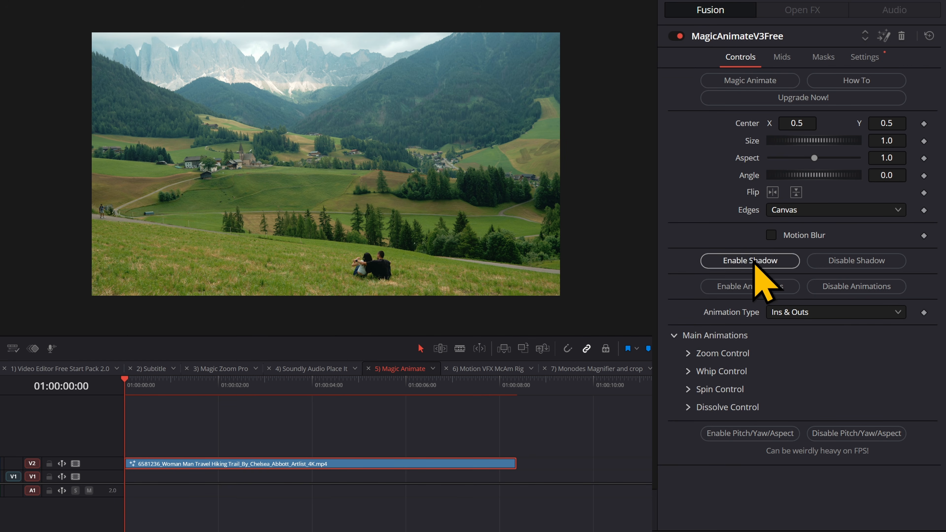
pyautogui.click(688, 353)
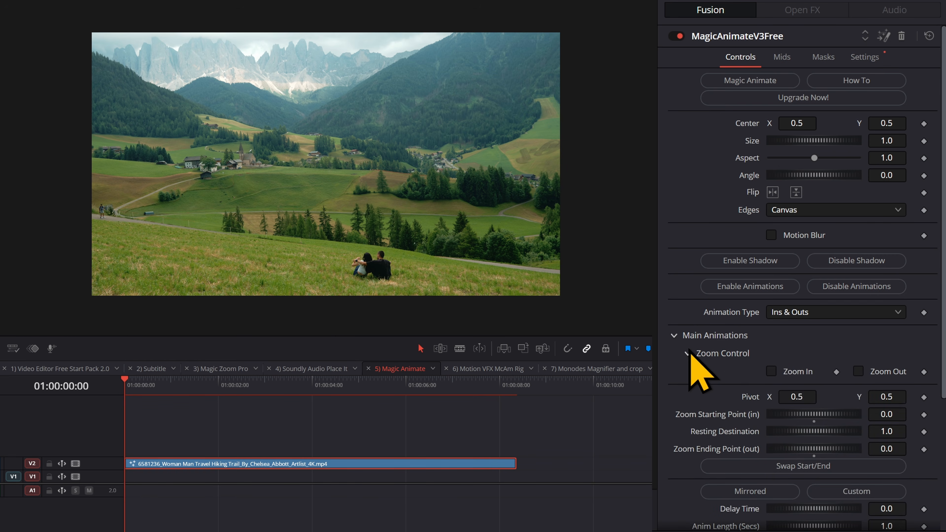
pyautogui.click(771, 371)
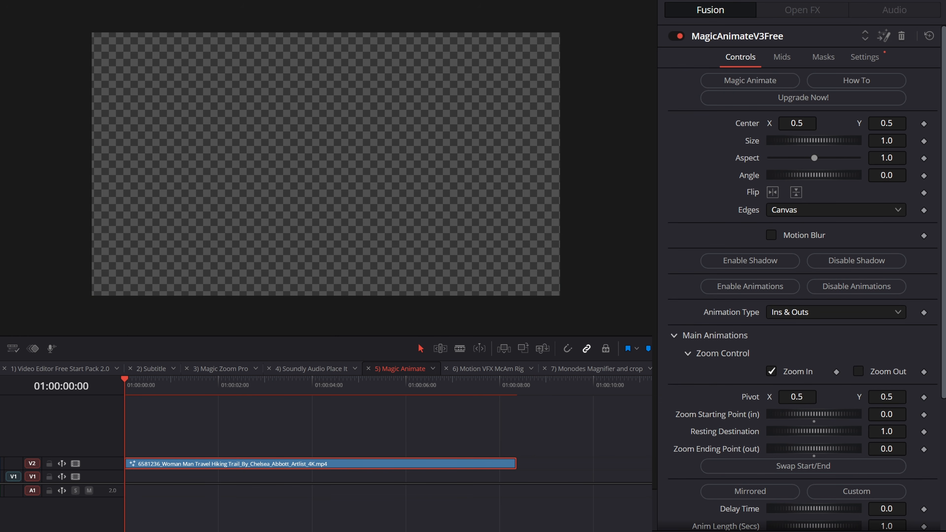
pyautogui.click(858, 370)
pyautogui.press('space')
# Set MagicAnimate's Zoom Starting Point (in) and Zoom Ending Point (out) to 0.5
pyautogui.moveTo(321, 388); pyautogui.dragTo(142, 401)
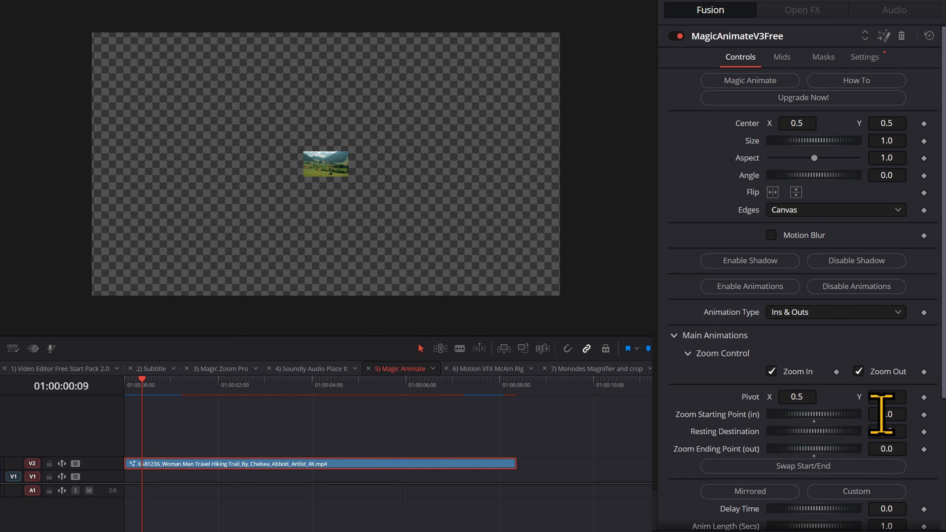
pyautogui.click(881, 414)
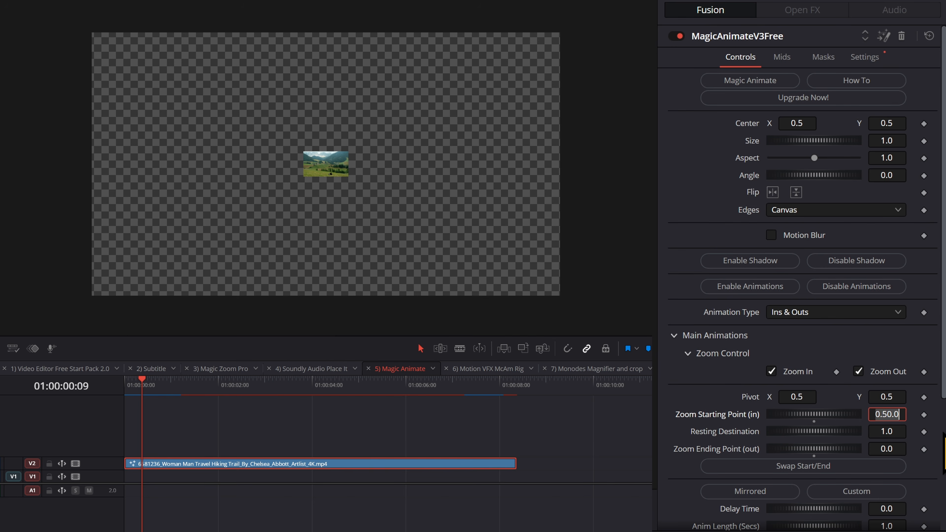
pyautogui.press('Return')
# Enable Motion Blur at Quality 6 for the MagicAnimate effect and play the zoom from the clip's start
pyautogui.click(771, 235)
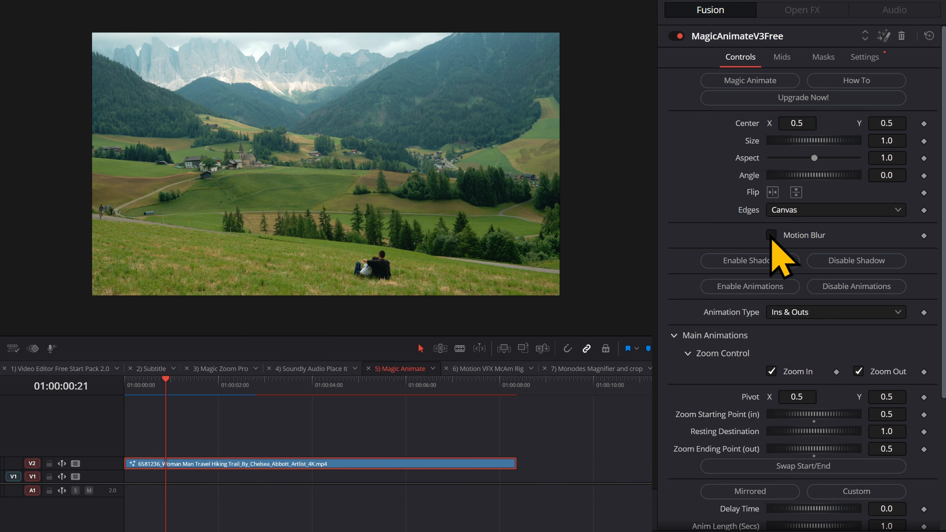
pyautogui.moveTo(788, 254); pyautogui.dragTo(830, 261)
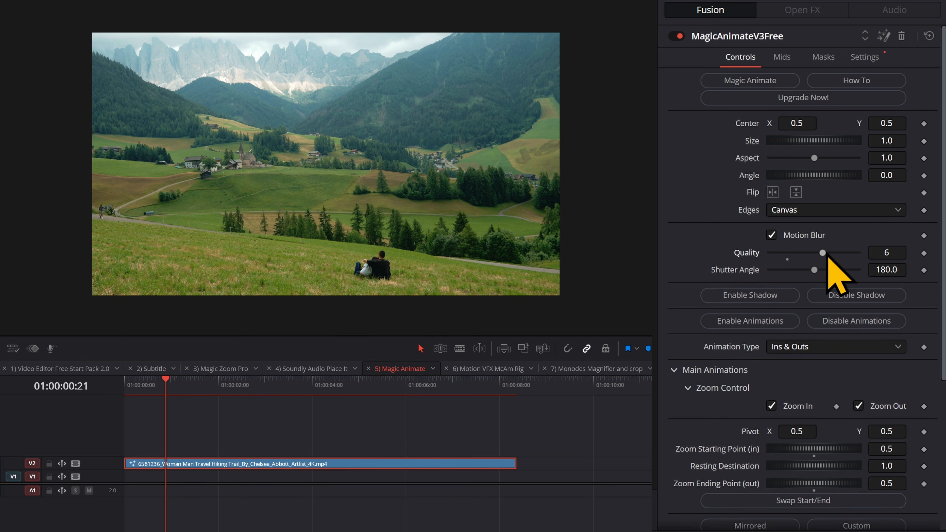
pyautogui.moveTo(168, 384); pyautogui.dragTo(121, 394)
pyautogui.press('space')
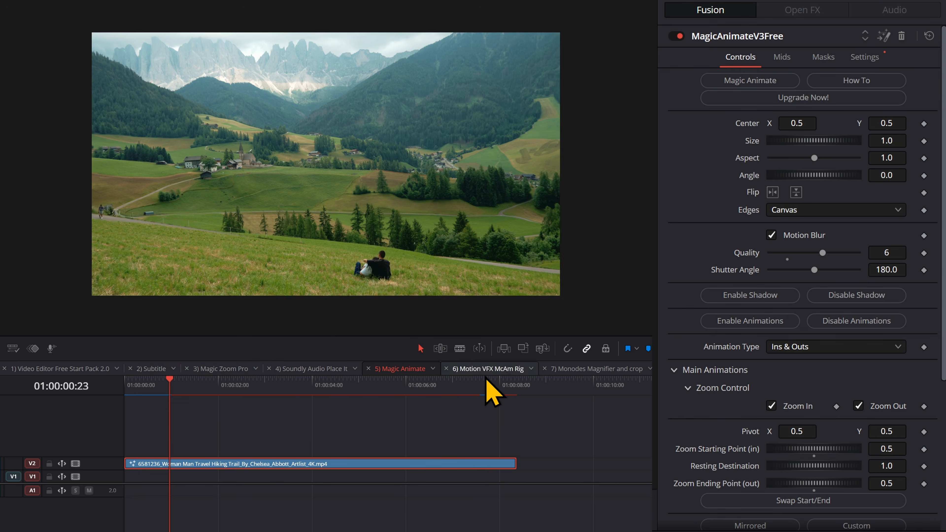
pyautogui.click(485, 381)
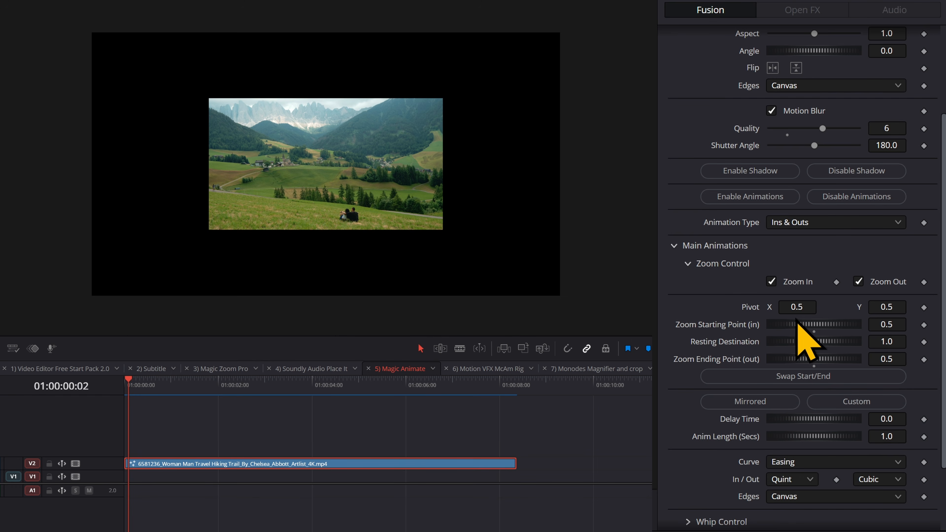
# Examine the zoom animation's timing and curve options, keeping the curve on Easing
pyautogui.scroll(-3, 831, 346)
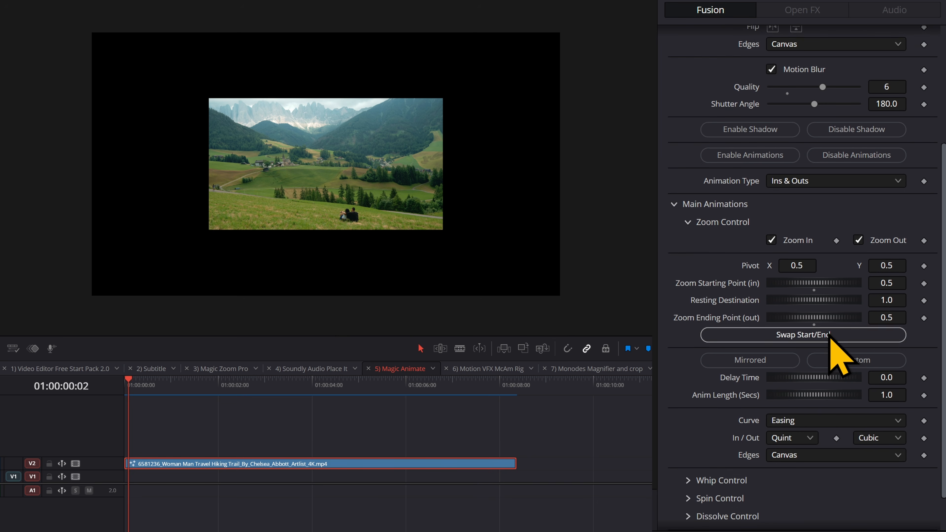
pyautogui.click(804, 379)
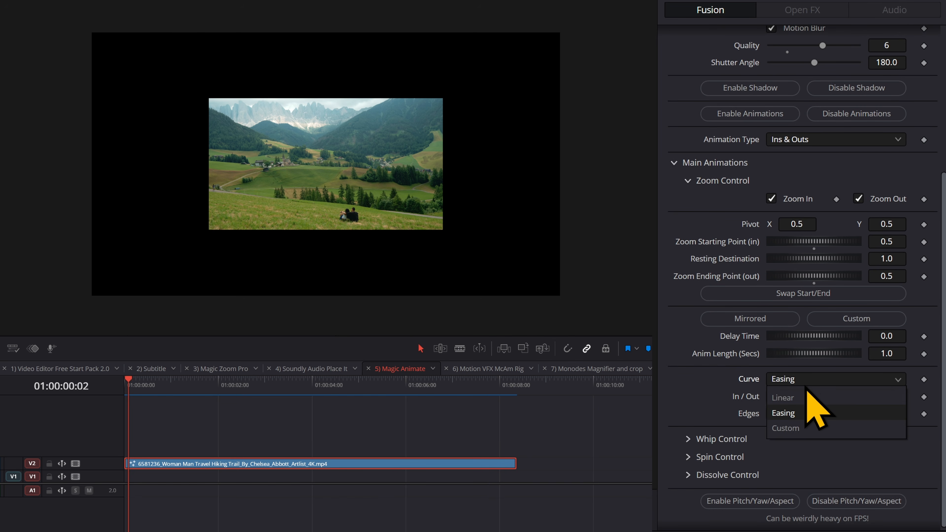
pyautogui.click(804, 412)
# Enable Whip In under MagicAnimate's Whip Control and preview the move from the clip's start
pyautogui.click(687, 439)
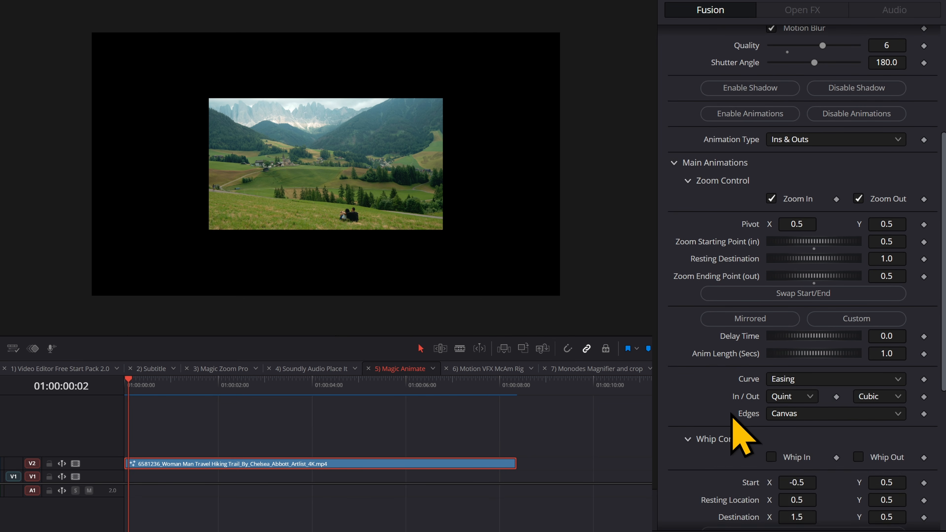
pyautogui.scroll(-3, 782, 387)
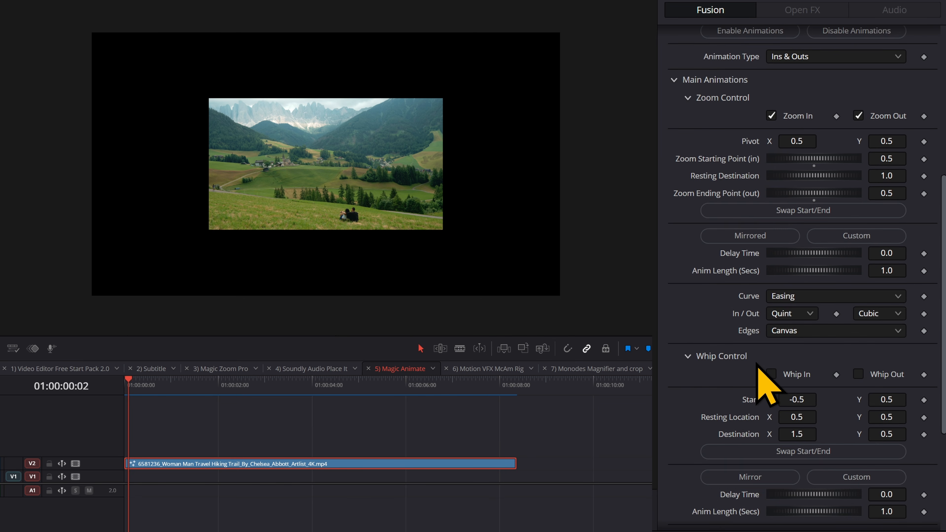
pyautogui.click(120, 387)
pyautogui.press('space')
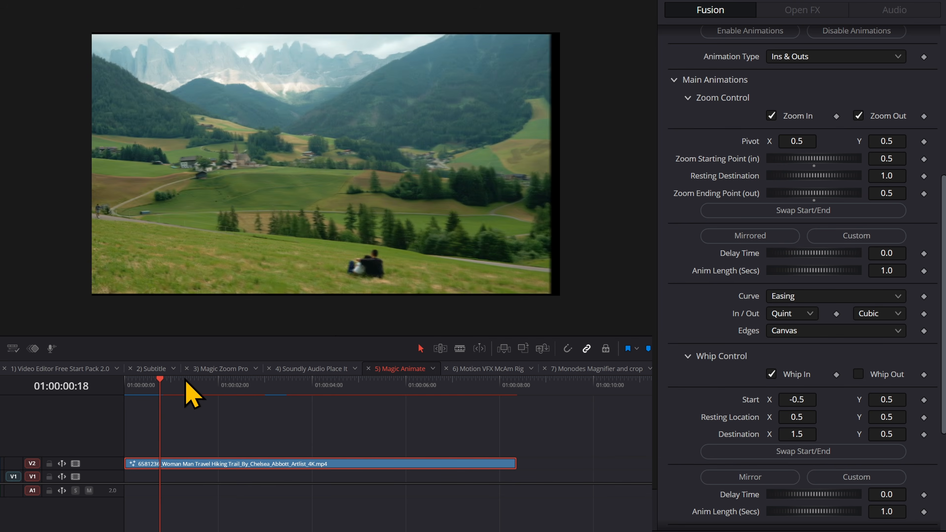
# Set the zoom animation's Delay Time to 0.753 and play the clip from its start
pyautogui.click(127, 386)
pyautogui.click(124, 387)
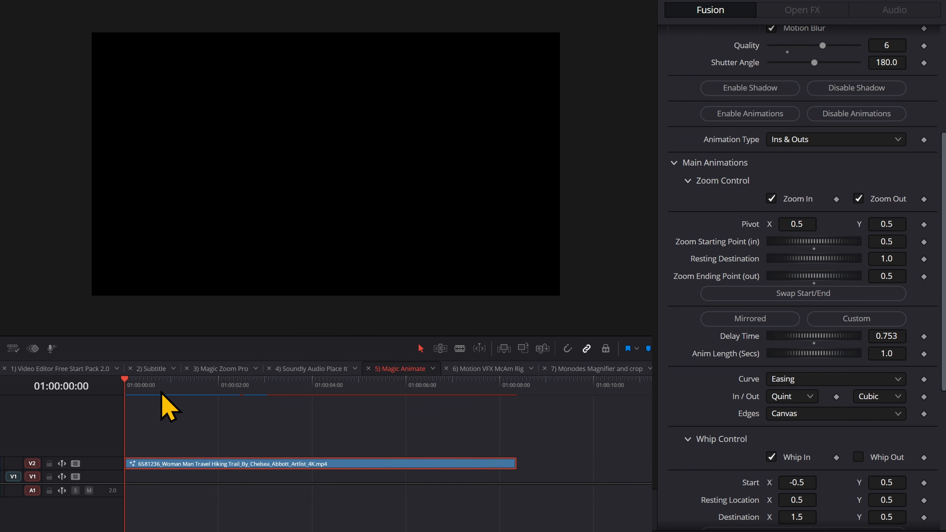
pyautogui.press('space')
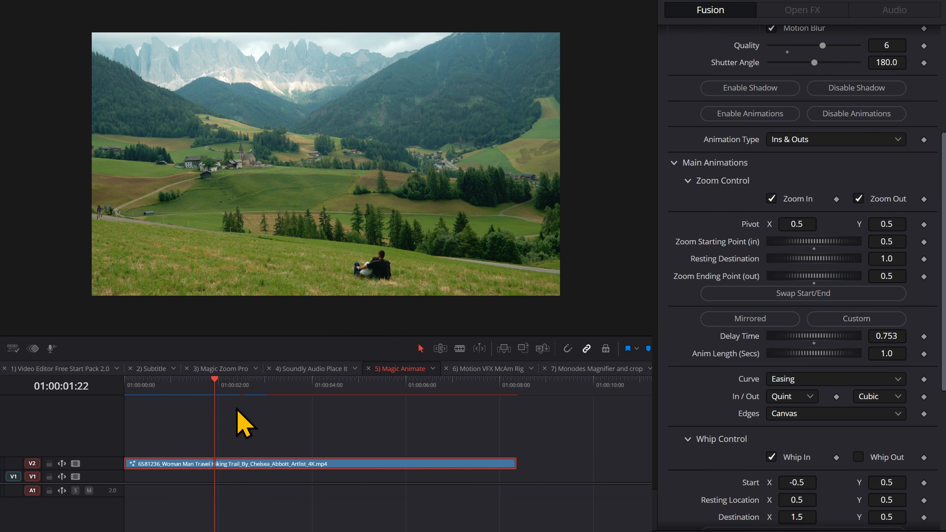
# Enable a rectangle mask in MagicAnimate with a Corner Radius of 0.268 and set its Mask Location Y to 0.284
pyautogui.click(823, 56)
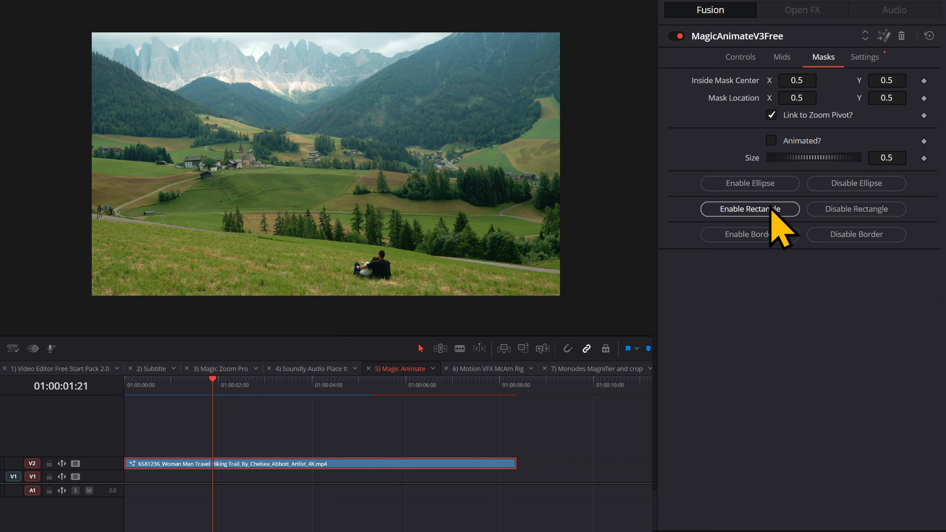
pyautogui.click(768, 184)
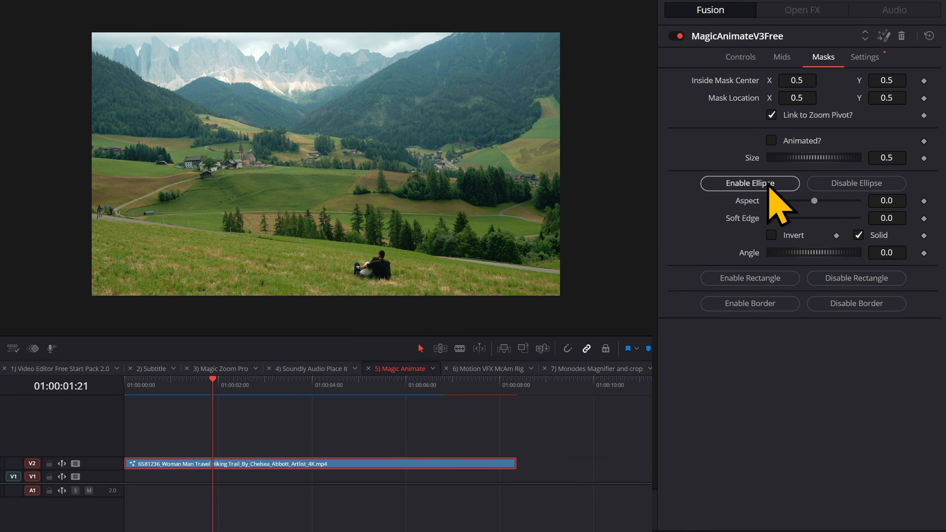
pyautogui.click(767, 277)
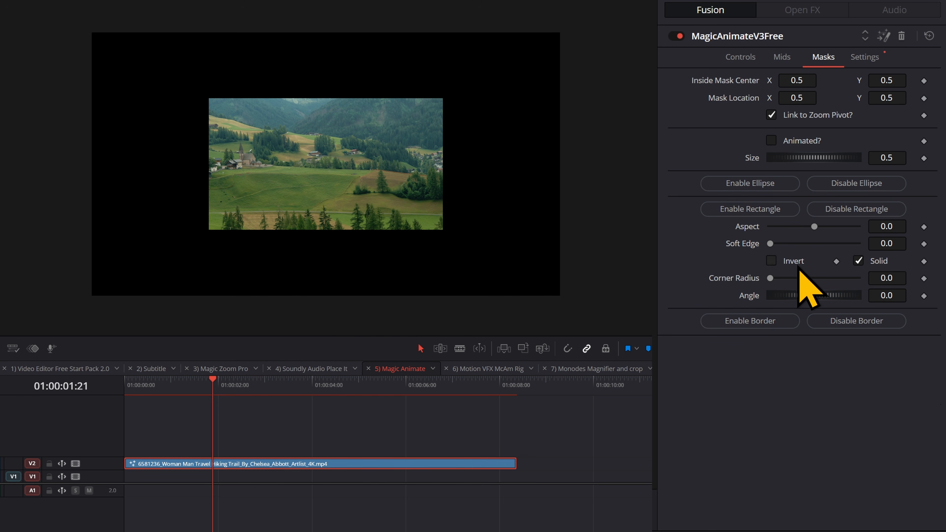
pyautogui.moveTo(770, 277); pyautogui.dragTo(795, 280)
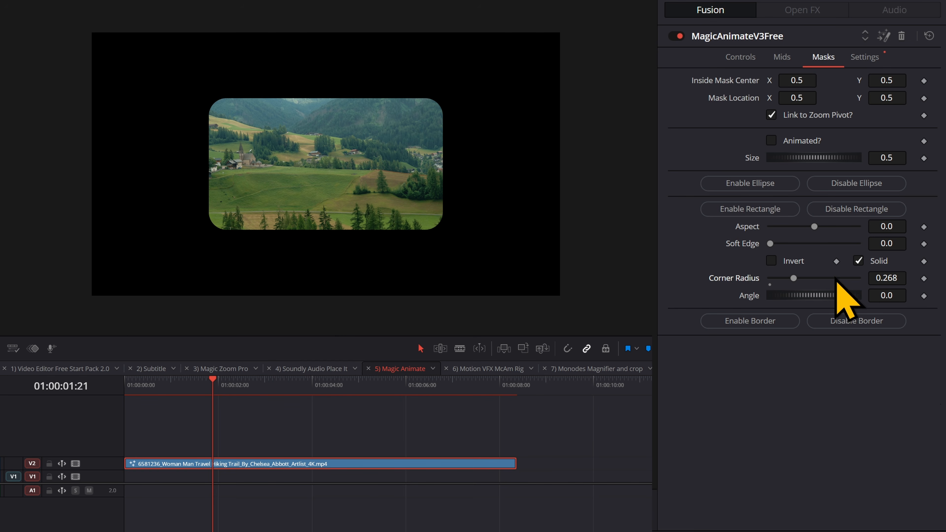
pyautogui.moveTo(886, 96); pyautogui.dragTo(845, 96)
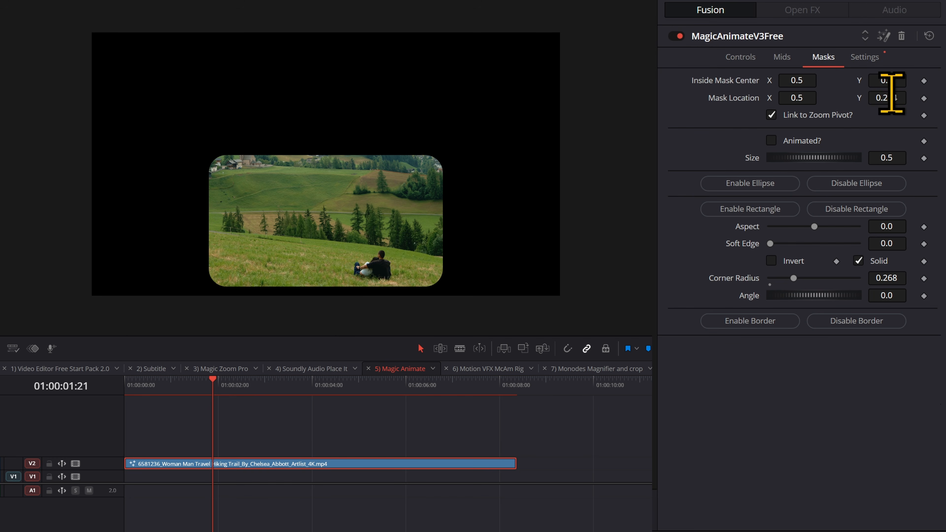
# Animate the mask with a Mask Starting Point (In) of 1.681 and play back the result
pyautogui.click(772, 139)
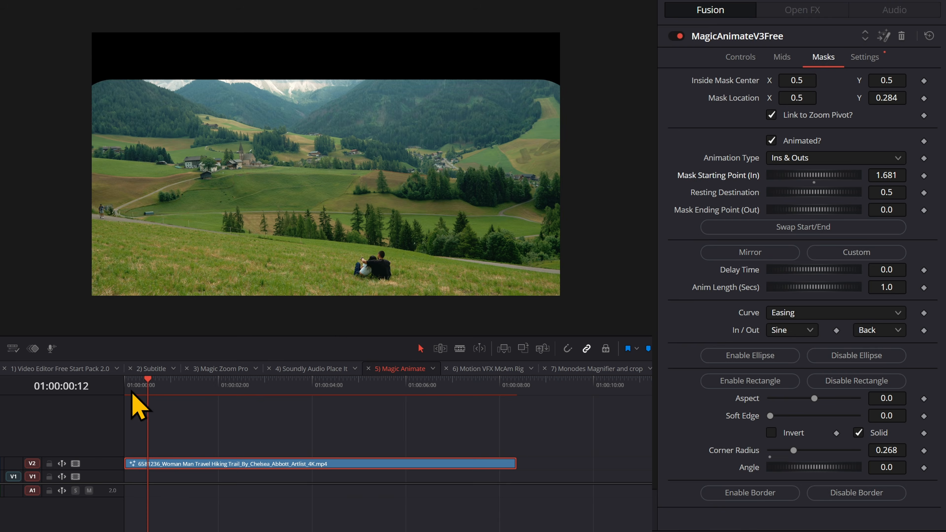
pyautogui.press('space')
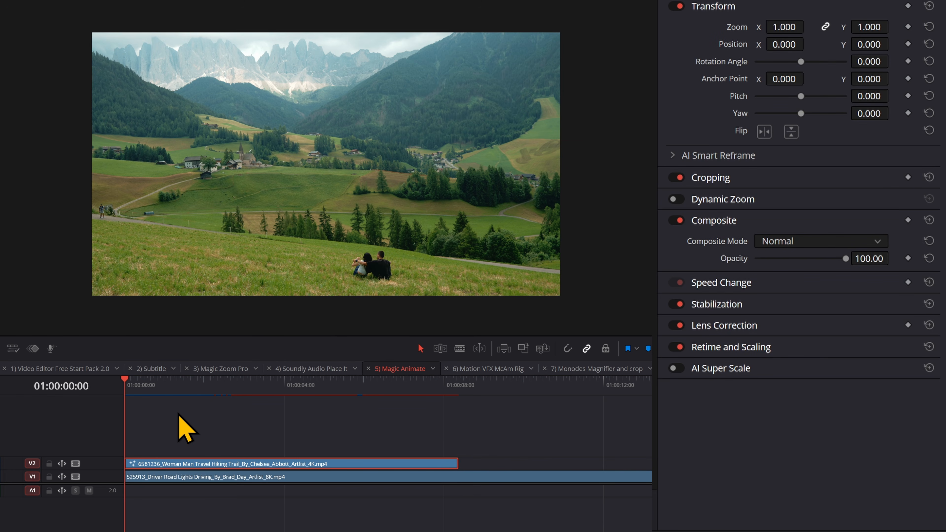
pyautogui.press('space')
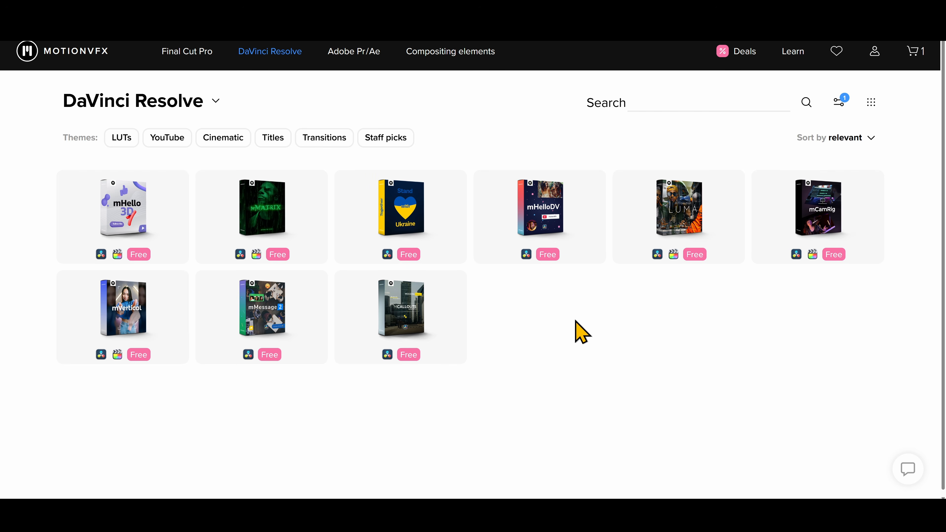
# Check the product filters on MotionVFX's DaVinci Resolve page and locate the free mCamRig plugin
pyautogui.click(838, 103)
pyautogui.click(699, 341)
pyautogui.moveTo(841, 229)
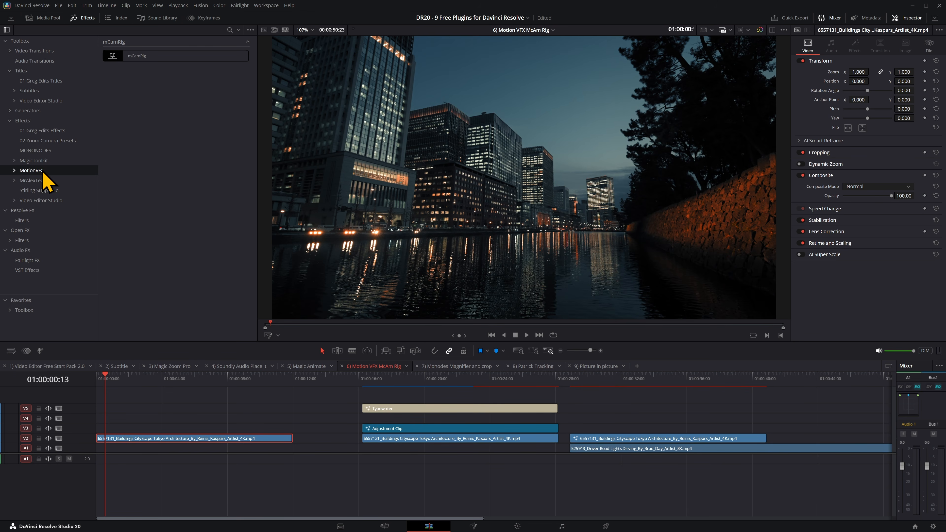
# Place an Adjustment Clip from the favorites on V3 above the first cityscape clip
pyautogui.moveTo(180, 332); pyautogui.dragTo(148, 440)
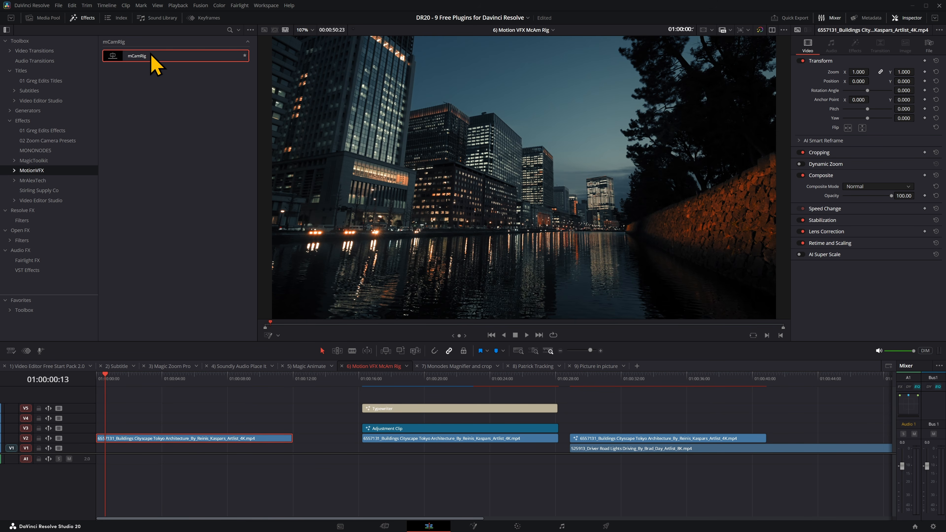
pyautogui.click(28, 301)
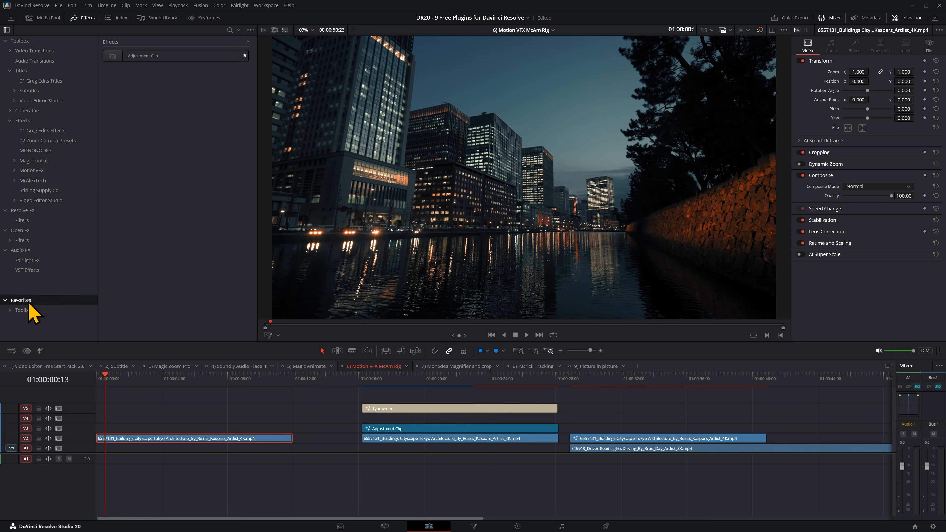
pyautogui.moveTo(179, 56); pyautogui.dragTo(109, 431)
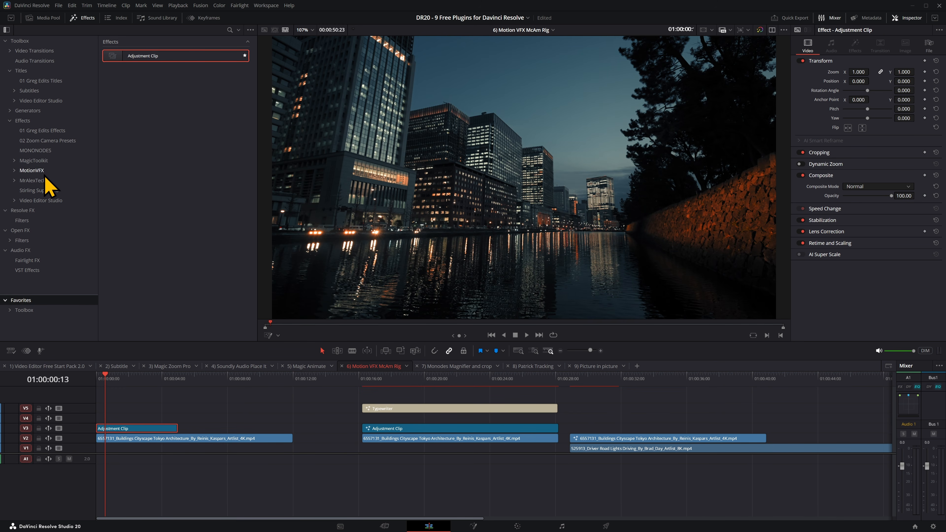
# Apply mCamRig to the adjustment clip, extended to the cityscape clip's full length, and play it from the timeline's start
pyautogui.click(32, 170)
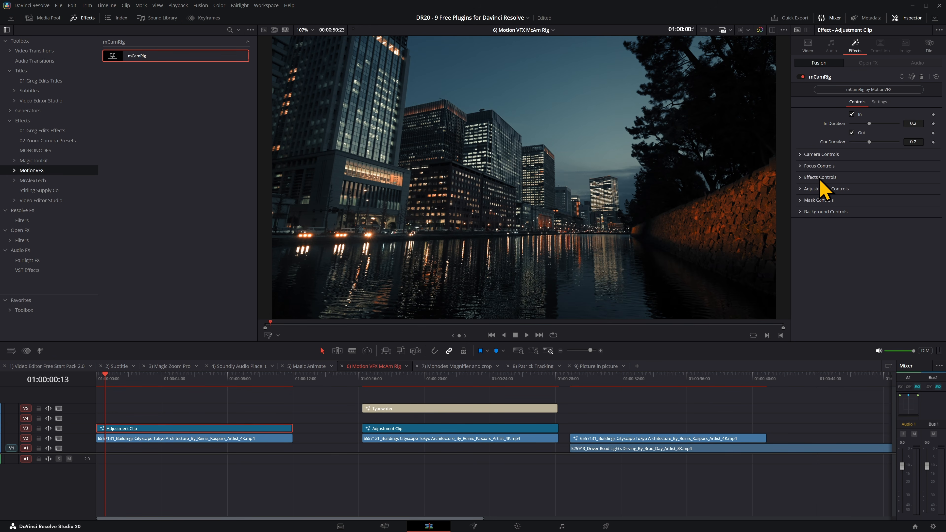
pyautogui.press('Home')
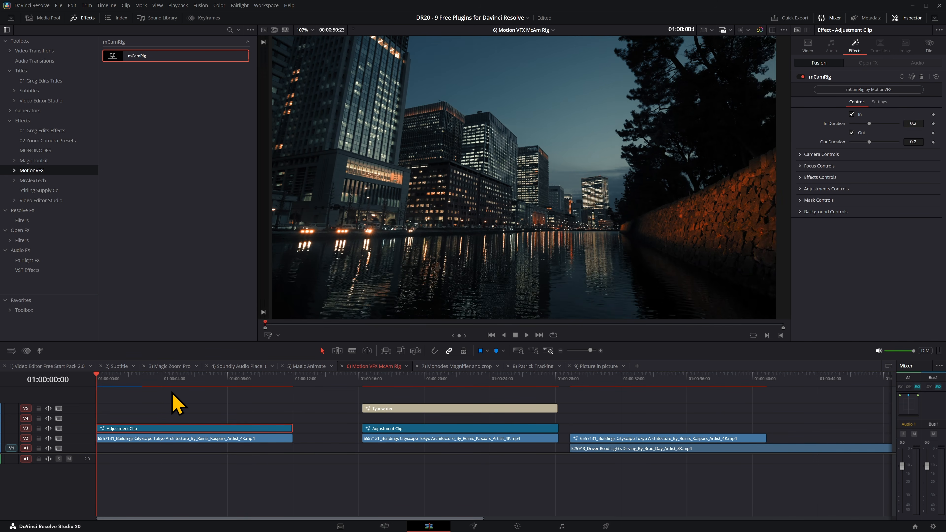
pyautogui.press('space')
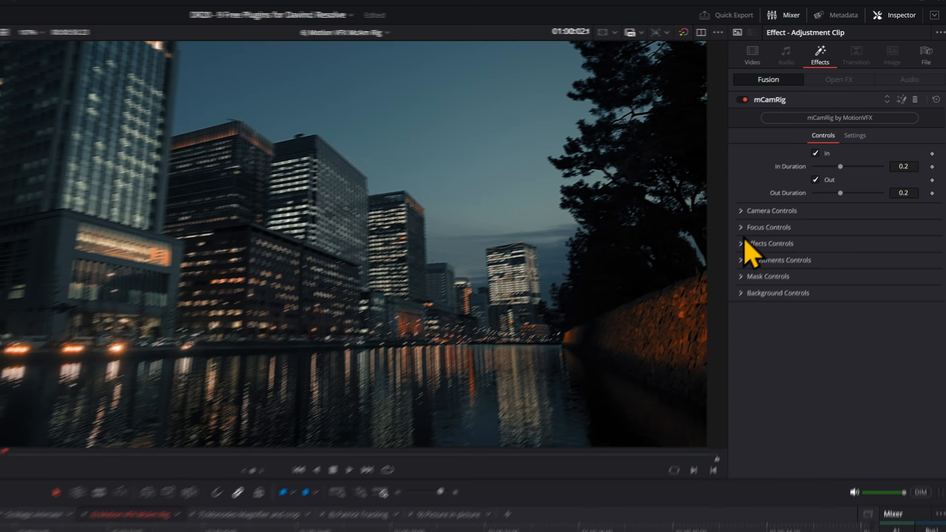
# Review mCamRig's Effects Controls, then collapse them and expand the Camera Controls for the adjustment clip
pyautogui.click(745, 243)
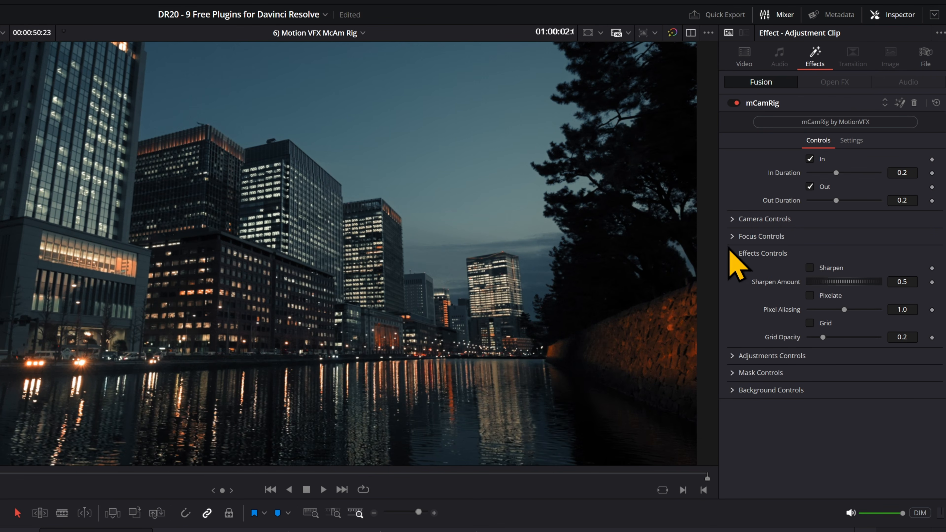
pyautogui.click(733, 253)
pyautogui.click(734, 219)
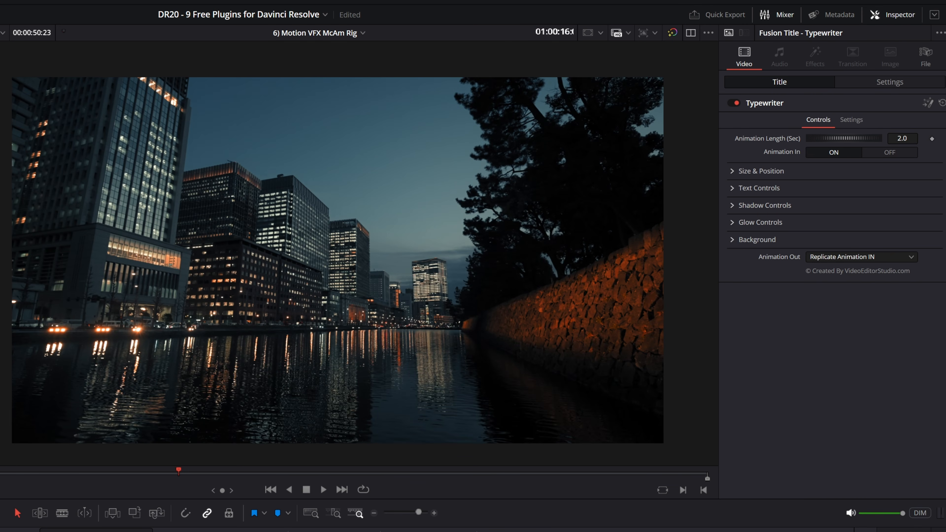
# Play the titled and driving-background mCamRig examples, and inspect the effect settings of the second cityscape clip
pyautogui.press('space')
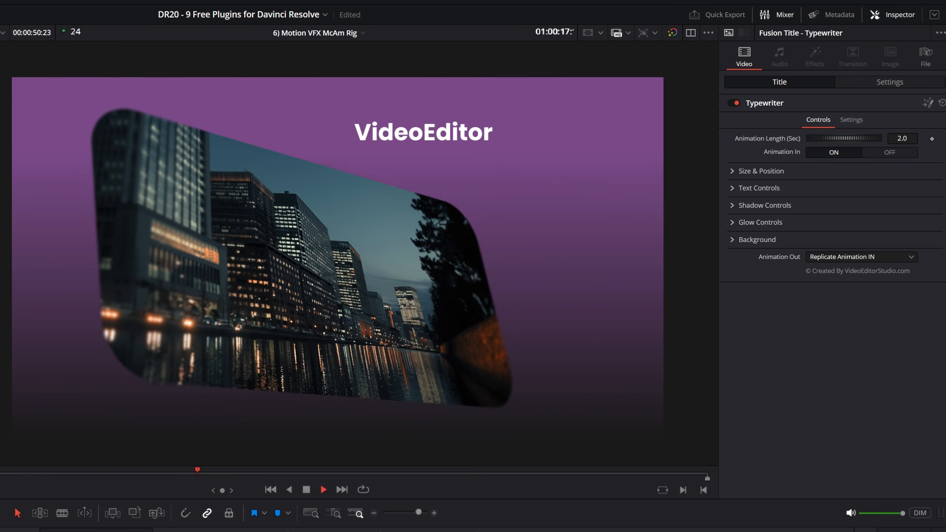
pyautogui.press('space')
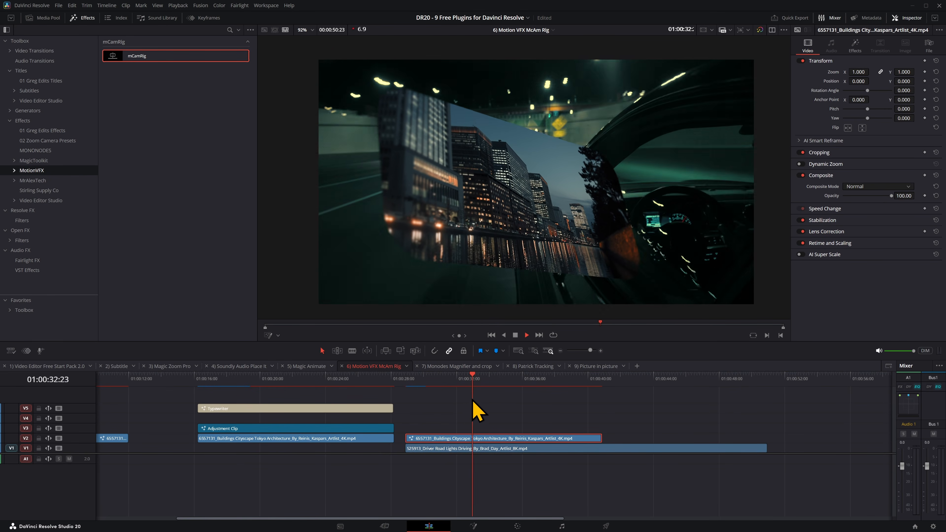
pyautogui.click(502, 386)
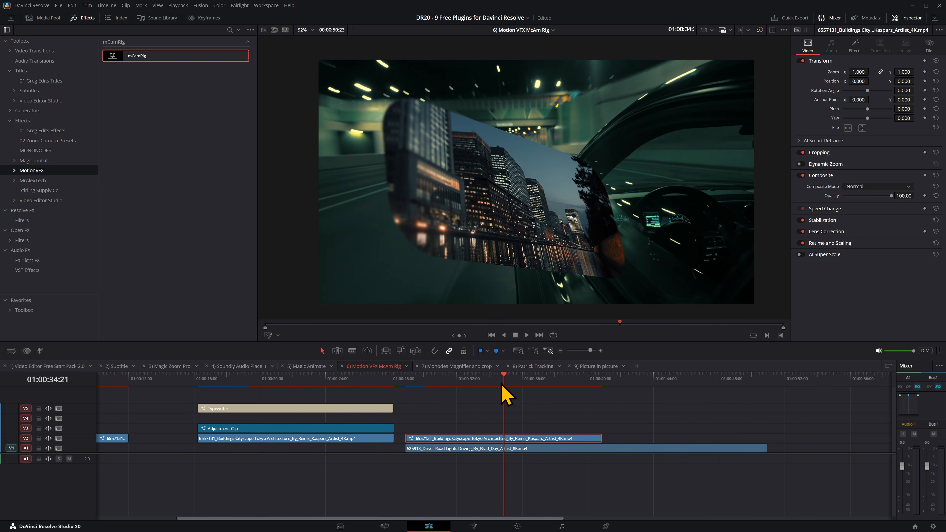
pyautogui.moveTo(492, 382); pyautogui.dragTo(298, 427)
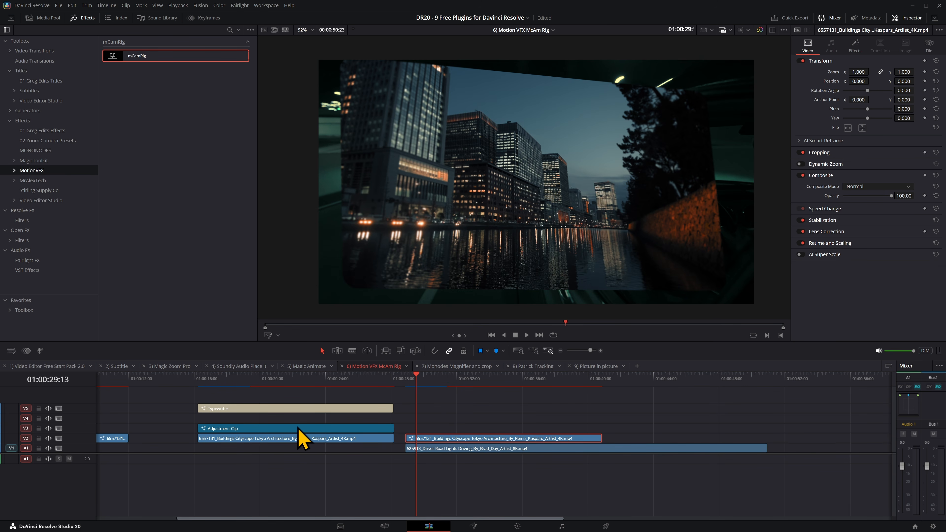
pyautogui.click(405, 380)
pyautogui.click(855, 50)
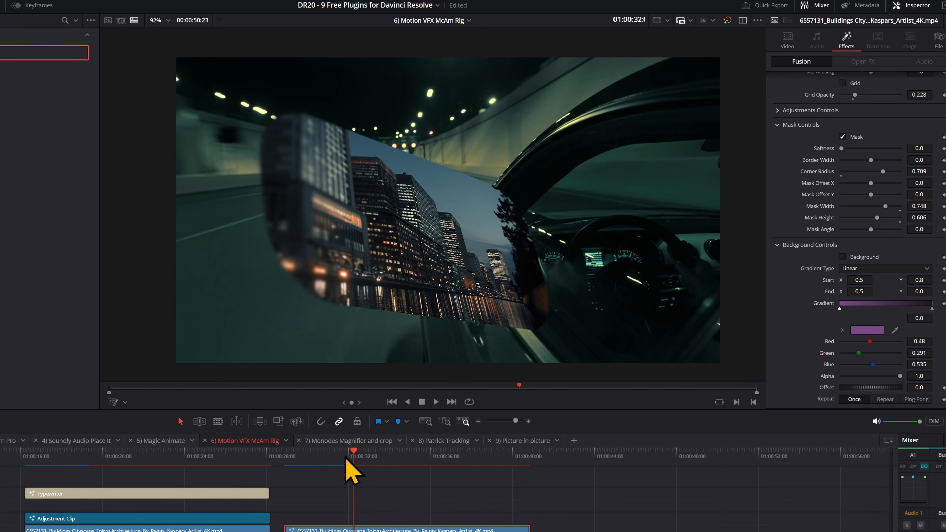
pyautogui.press('space')
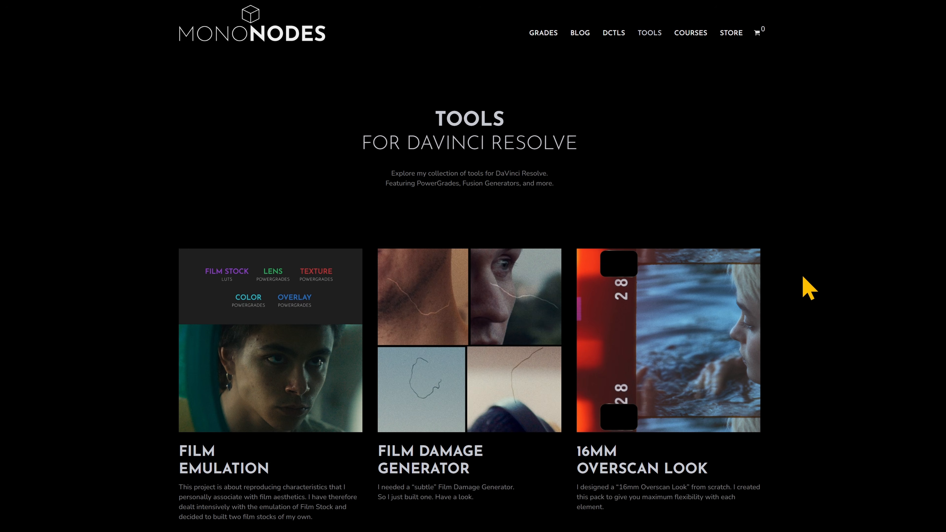
# Browse the MonoNodes tools page, then apply MonoMagnifier to the first cow clip in DaVinci Resolve's Monodes Magnifier and crop timeline
pyautogui.scroll(-20, 803, 278)
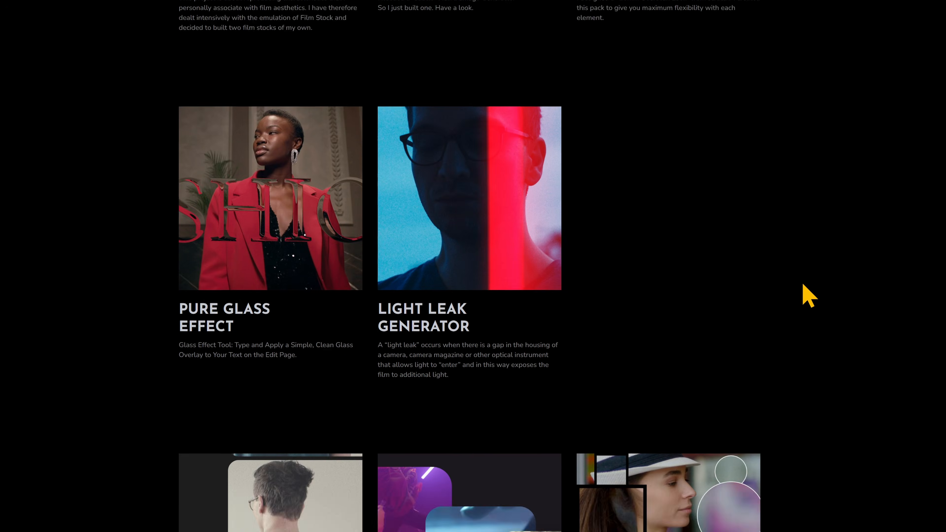
pyautogui.scroll(-2, 806, 301)
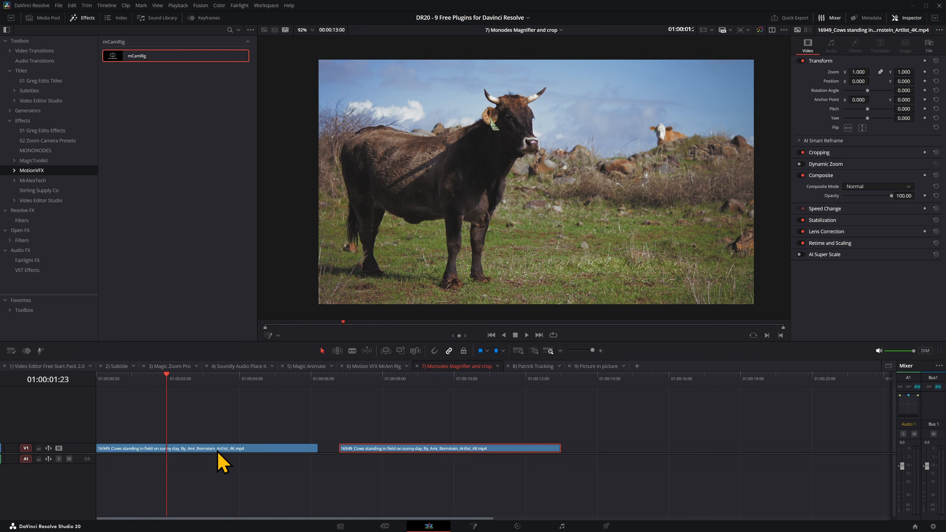
pyautogui.click(217, 449)
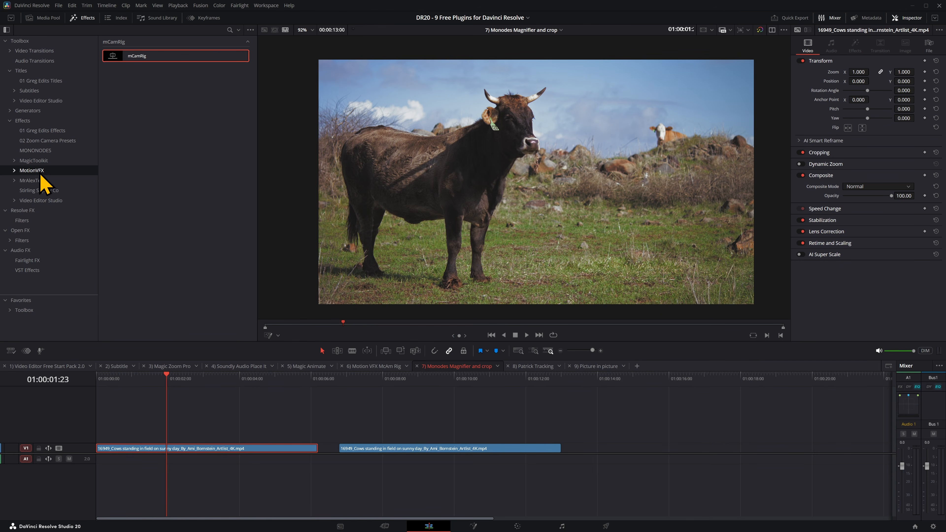
pyautogui.click(53, 152)
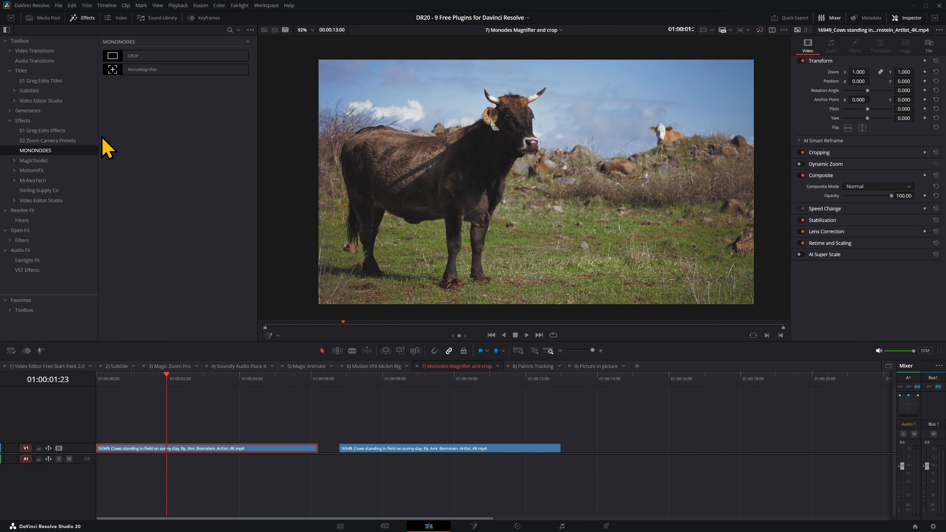
pyautogui.moveTo(167, 71); pyautogui.dragTo(149, 449)
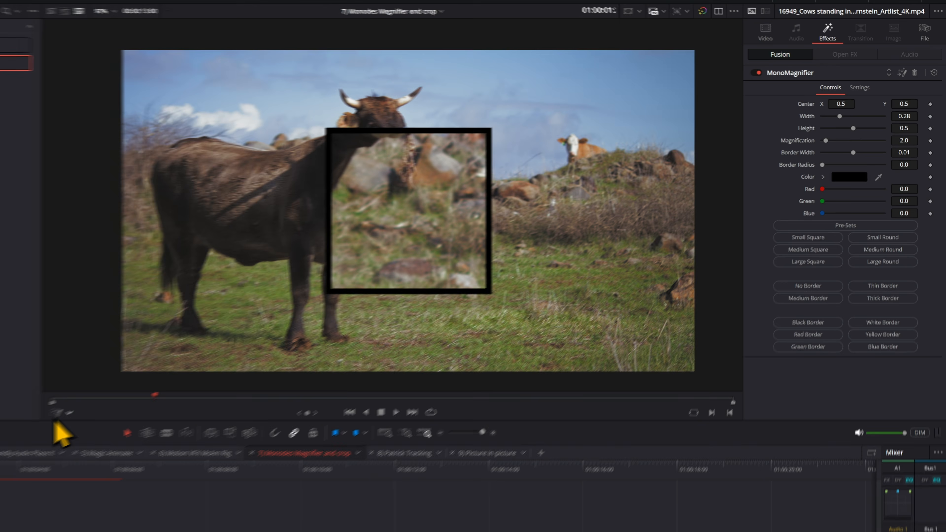
# Center the magnifier on the distant cow at X 0.786926, Y 0.702213, using a round preset and a white border
pyautogui.click(268, 335)
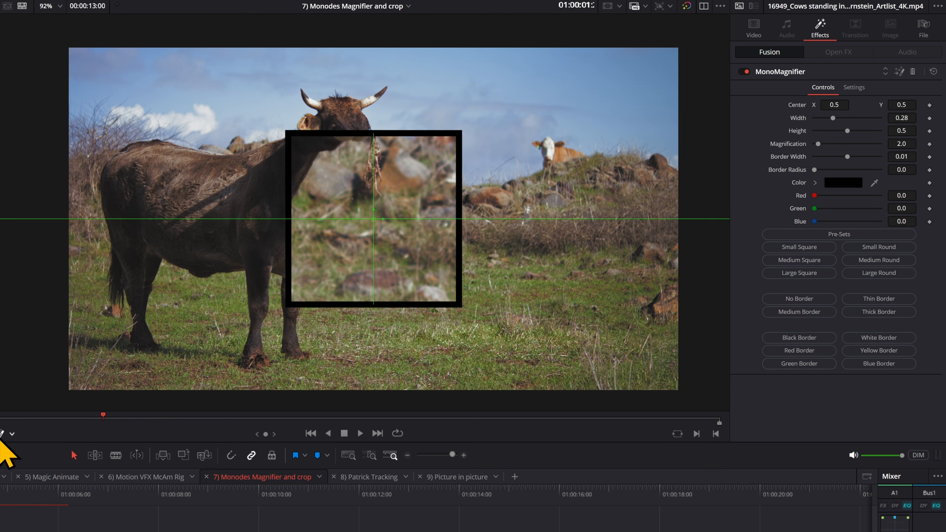
pyautogui.moveTo(373, 219); pyautogui.dragTo(547, 151)
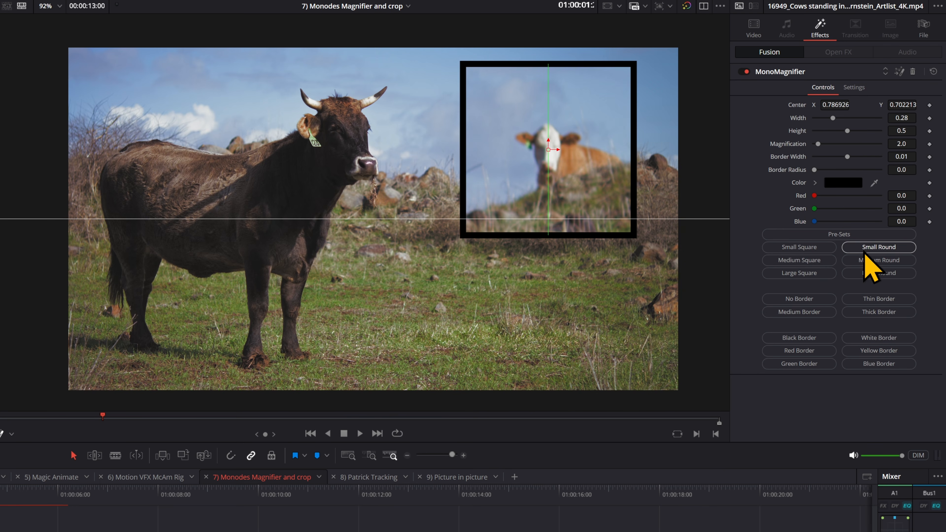
pyautogui.click(864, 260)
pyautogui.click(872, 273)
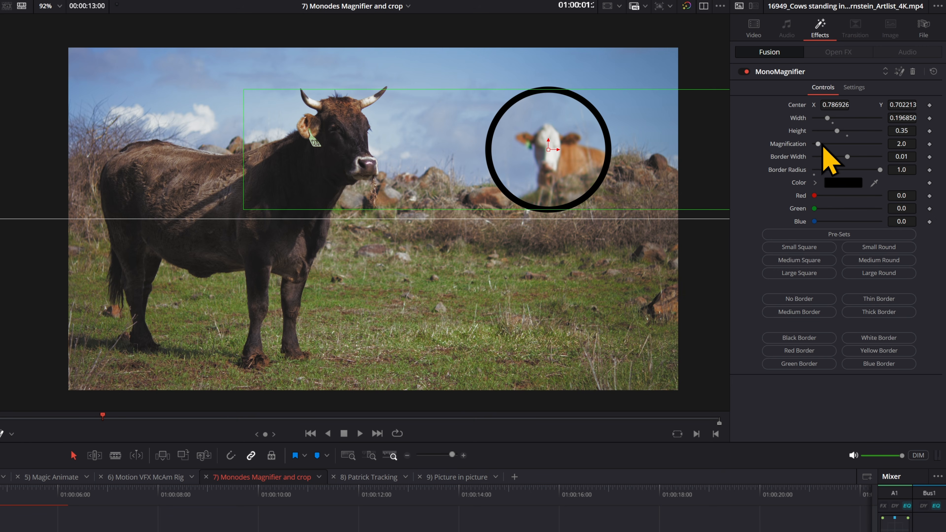
pyautogui.click(800, 351)
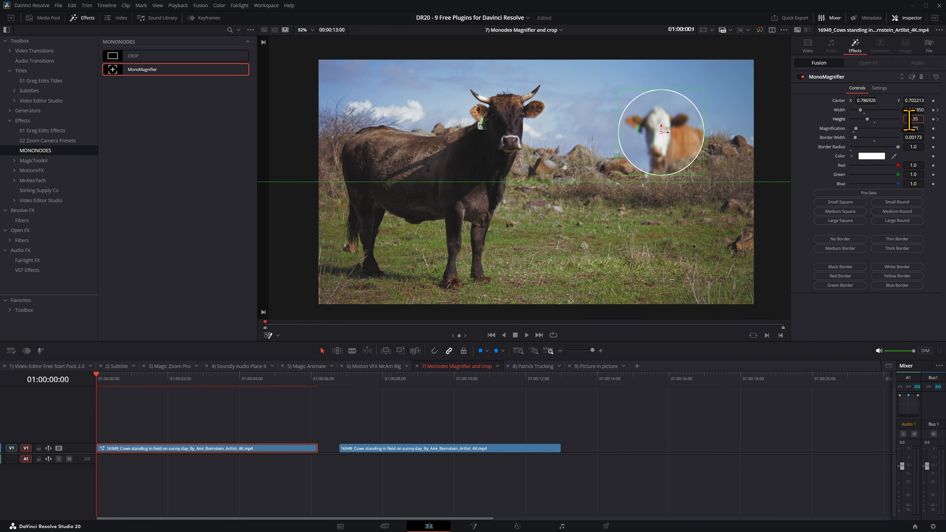
# Set the magnifier's keyframed Width and Height to 0 at the clip's start and play the animation
pyautogui.write('0')
pyautogui.press('Return')
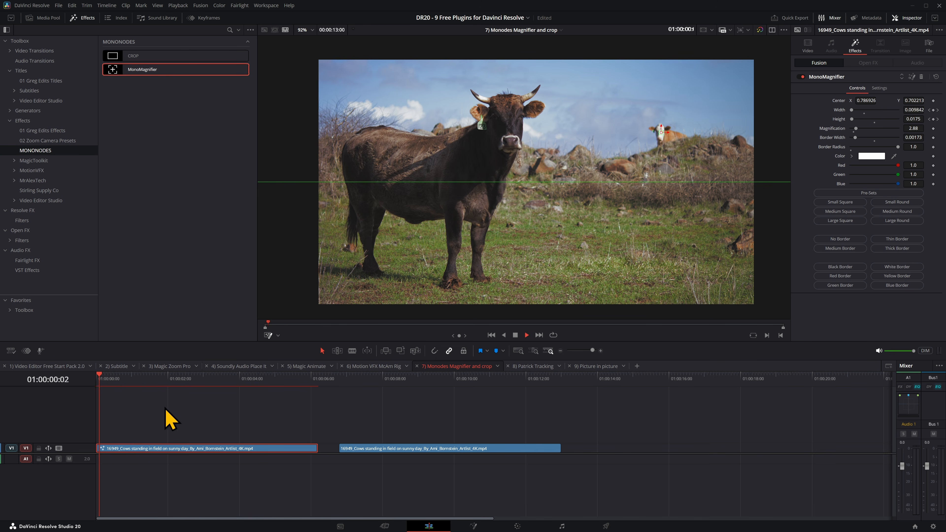
pyautogui.press('space')
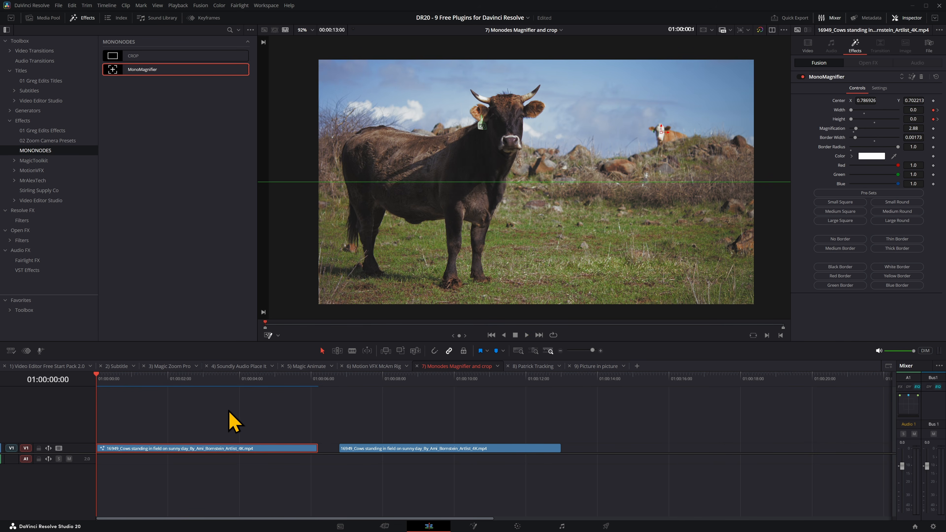
# Go to the start of the second cow clip and apply the MonoNodes CROP effect to it
pyautogui.click(344, 381)
pyautogui.press('Up')
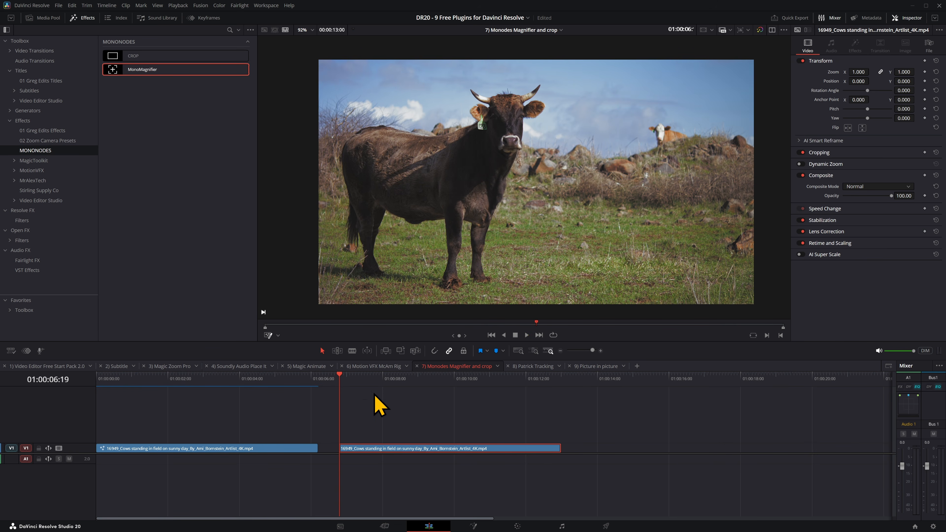
pyautogui.moveTo(171, 56); pyautogui.dragTo(399, 453)
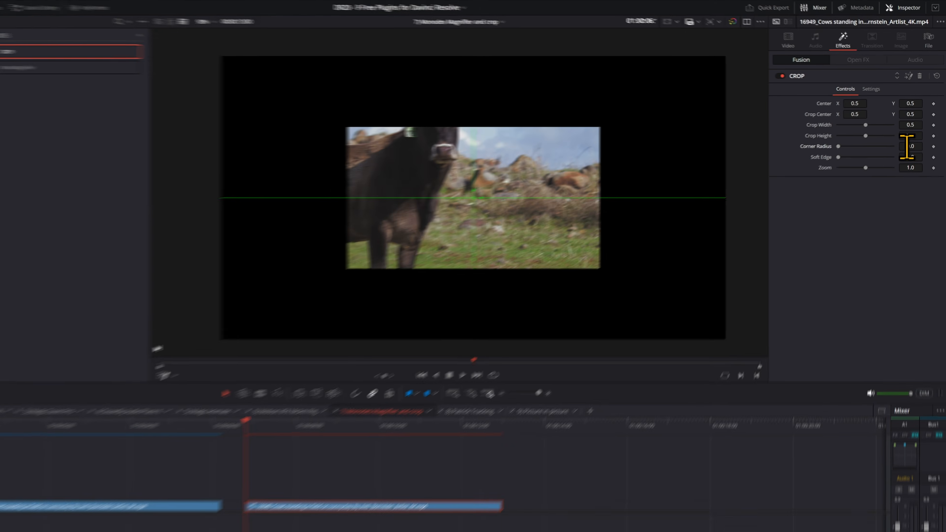
# Set the crop's Corner Radius to 0.283, Crop Center to X 0.425, Y 0.666, and Soft Edge to about 0.0024, and adjust its Zoom
pyautogui.moveTo(912, 137); pyautogui.dragTo(923, 138)
pyautogui.moveTo(913, 110)
pyautogui.mouseDown()
pyautogui.moveTo(935, 110)
pyautogui.moveTo(906, 121)
pyautogui.mouseUp()
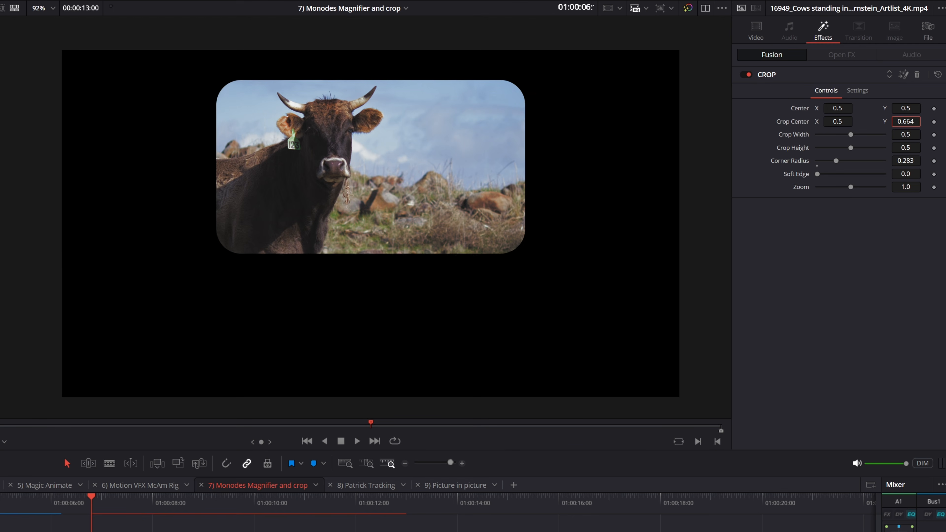
pyautogui.moveTo(841, 121); pyautogui.dragTo(813, 121)
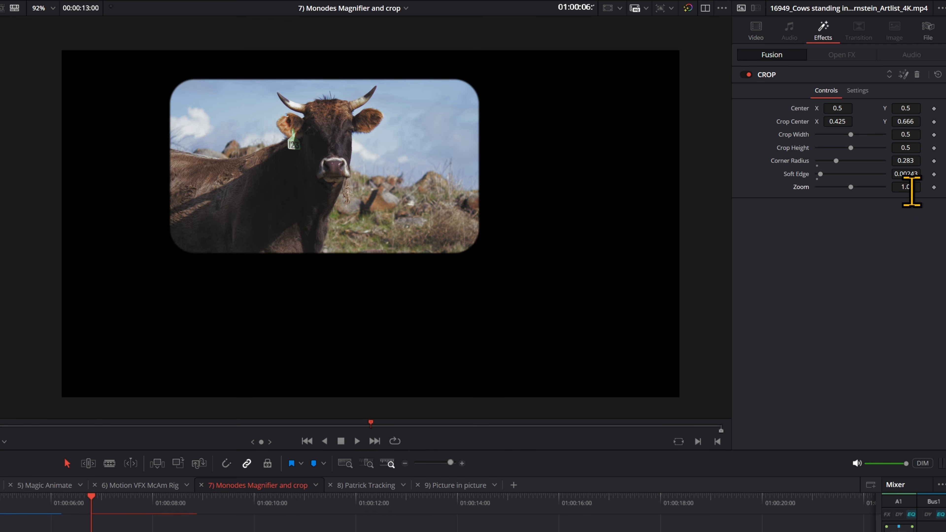
pyautogui.moveTo(911, 191); pyautogui.dragTo(910, 178)
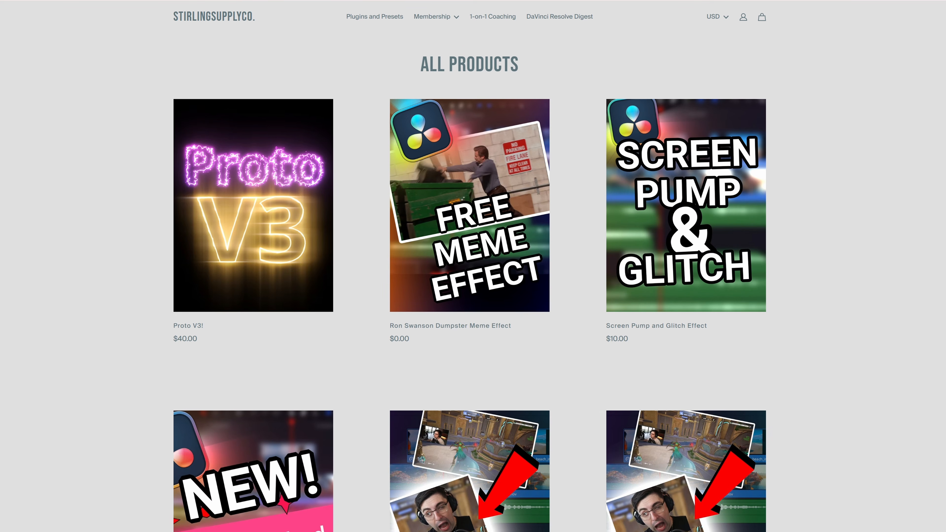
# Browse the All Products page of the Stirling Supply Co store for free plugins and presets
pyautogui.scroll(-6, 469, 265)
pyautogui.scroll(-6, 469, 266)
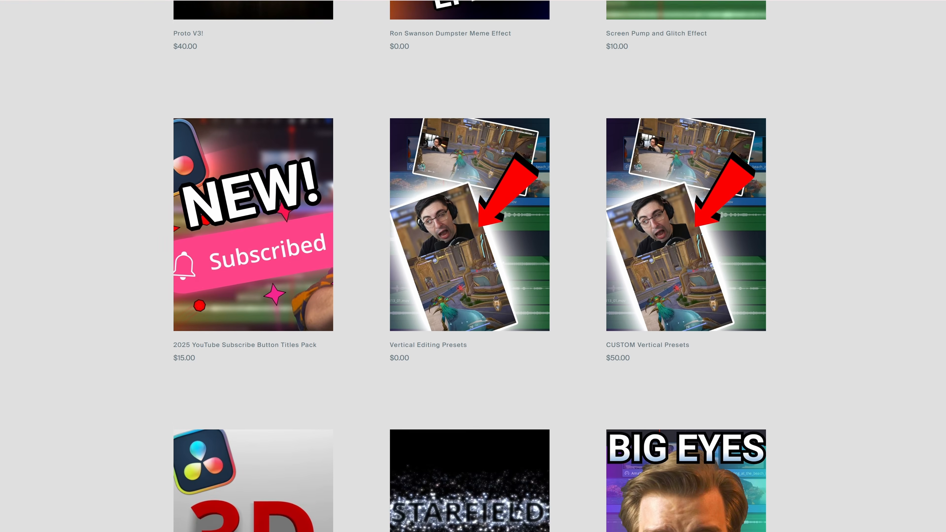
pyautogui.scroll(-6, 469, 266)
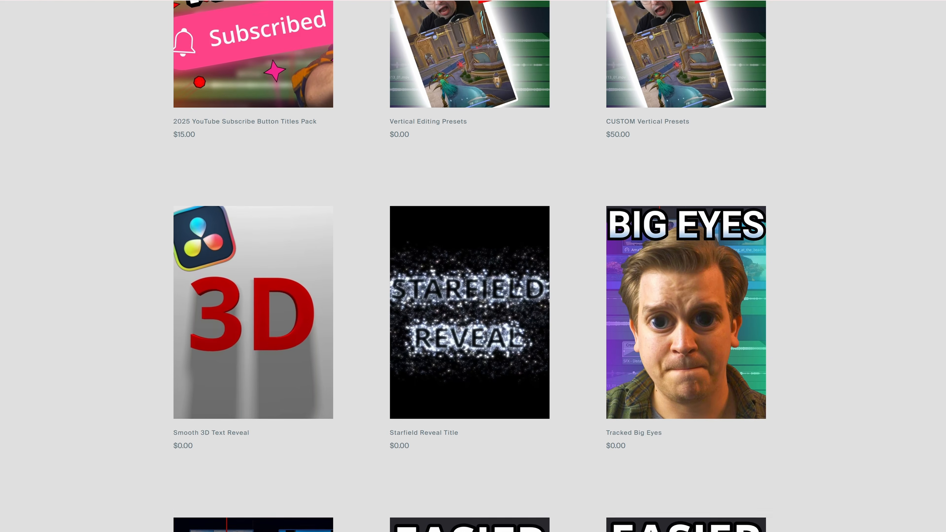
pyautogui.scroll(-7, 469, 266)
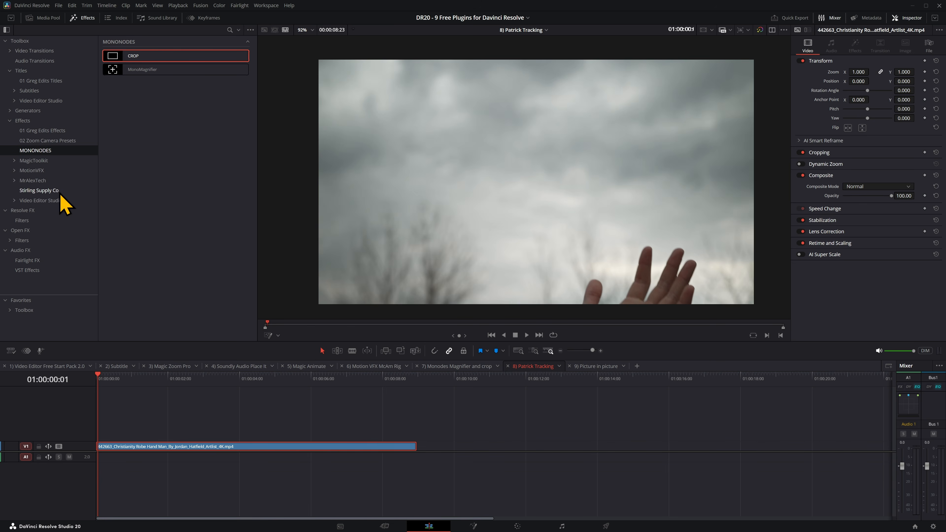
# Apply SSC_Tracked_Text to the hand clip in DaVinci Resolve's Patrick Tracking timeline and return to the first frame
pyautogui.click(61, 194)
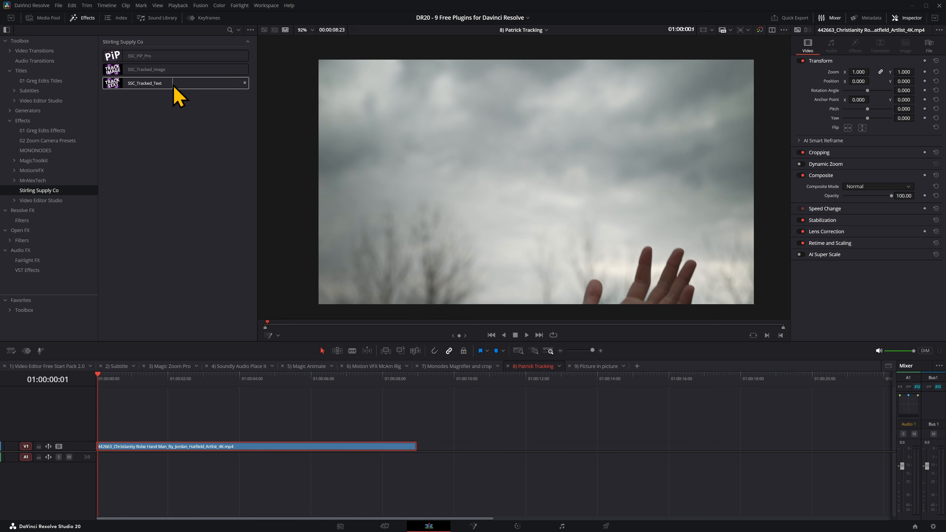
pyautogui.moveTo(175, 84); pyautogui.dragTo(165, 450)
pyautogui.moveTo(114, 380); pyautogui.dragTo(59, 381)
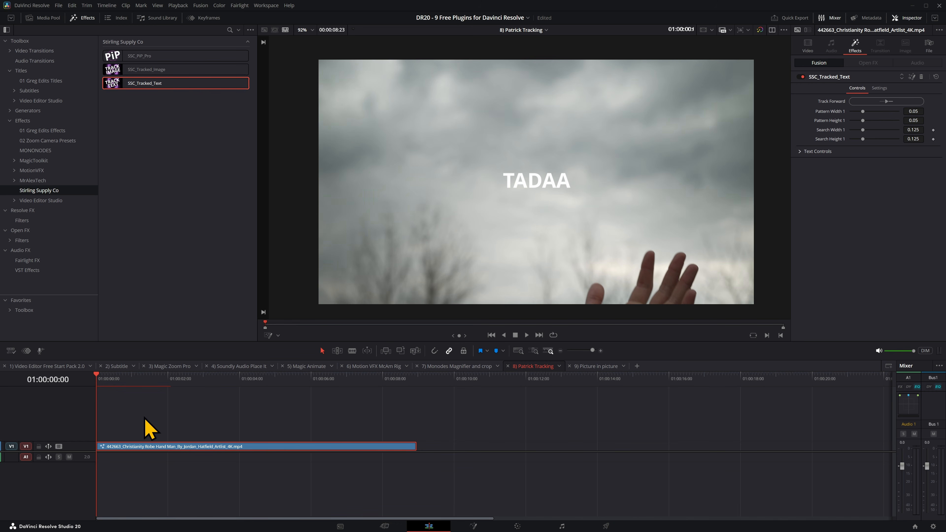
# Place the text tracker on the index fingertip, track it forward through the clip and return to the first frame
pyautogui.click(269, 335)
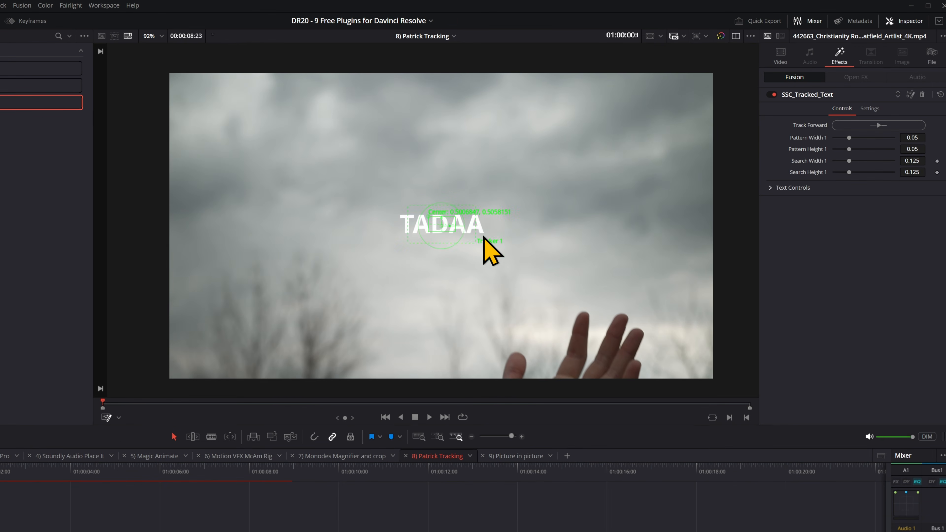
pyautogui.moveTo(439, 227); pyautogui.dragTo(573, 312)
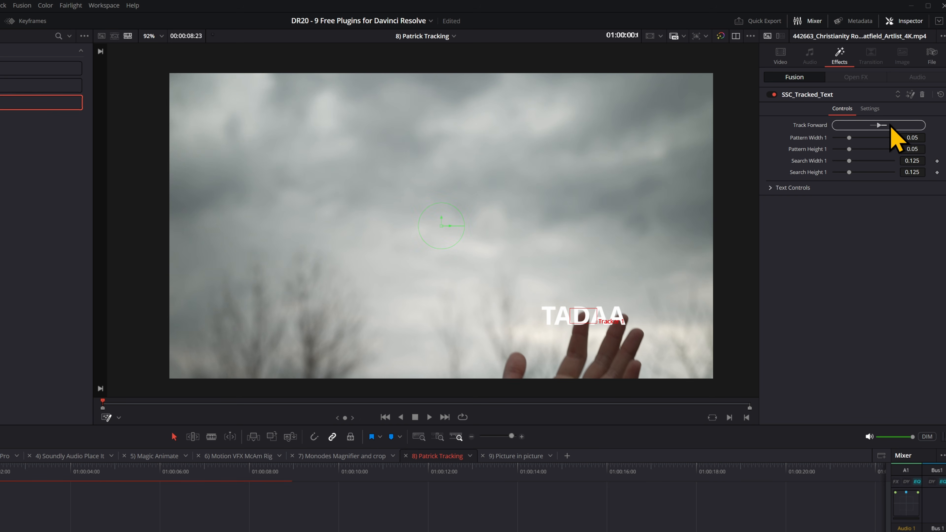
pyautogui.click(891, 127)
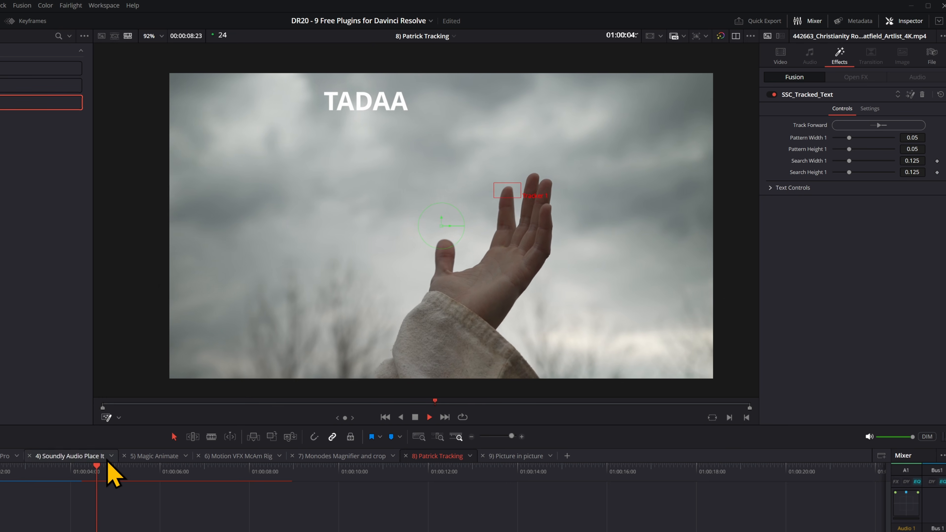
pyautogui.moveTo(141, 472); pyautogui.dragTo(1, 486)
pyautogui.press('Home')
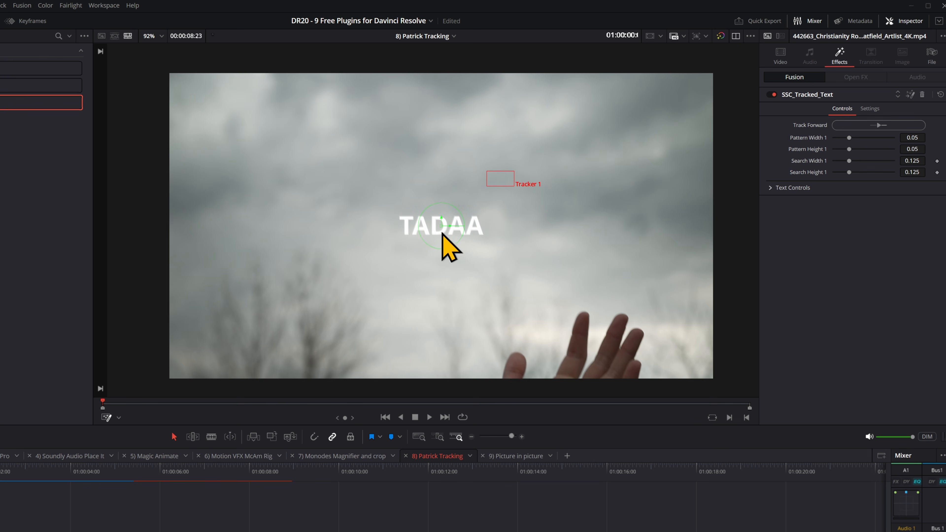
# Position the tracked text just above the hand and change its wording to "MAGIC FINGER"
pyautogui.moveTo(441, 226); pyautogui.dragTo(546, 297)
pyautogui.click(792, 187)
pyautogui.tripleClick(825, 206)
pyautogui.write('MAGIC FINGER')
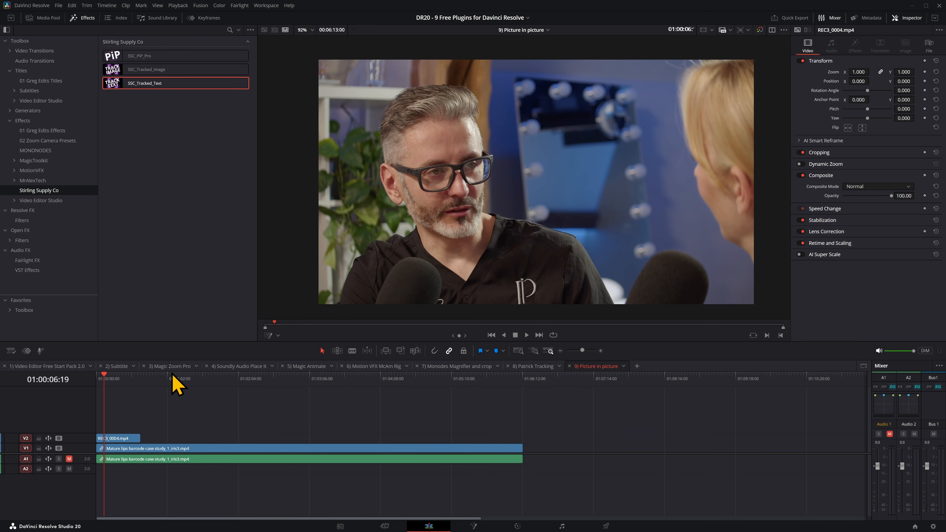
# Apply the SSC_PiP_Pro effect to the REC3_0004.mp4 clip on the upper video track of the Picture in picture timeline
pyautogui.click(175, 388)
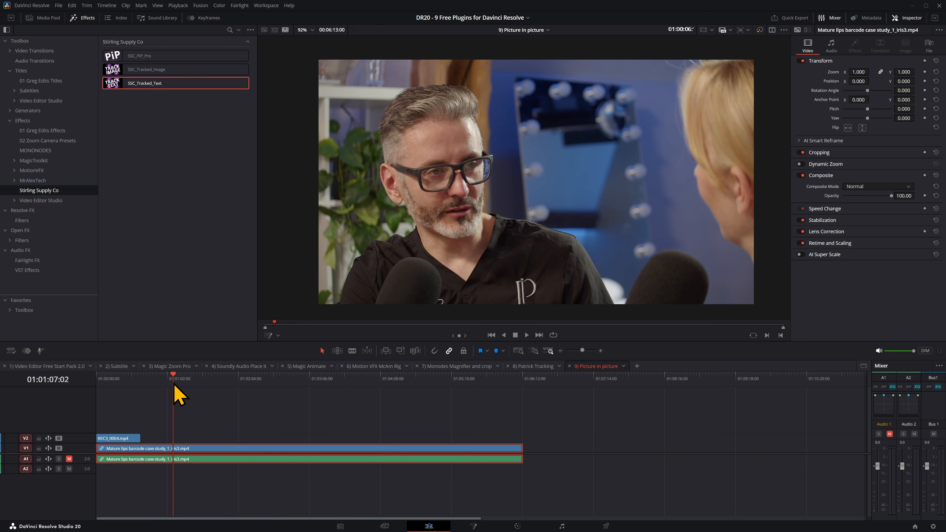
pyautogui.moveTo(177, 388); pyautogui.dragTo(170, 388)
pyautogui.click(118, 393)
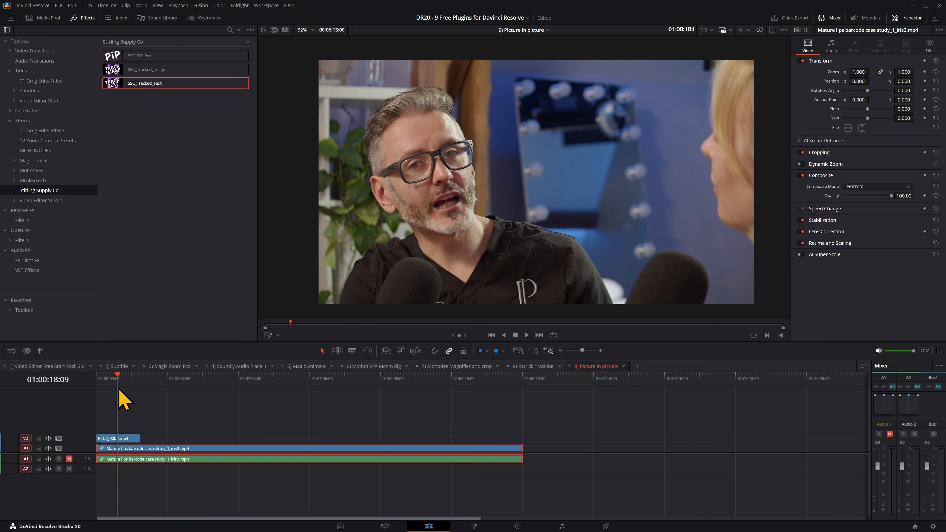
pyautogui.click(125, 439)
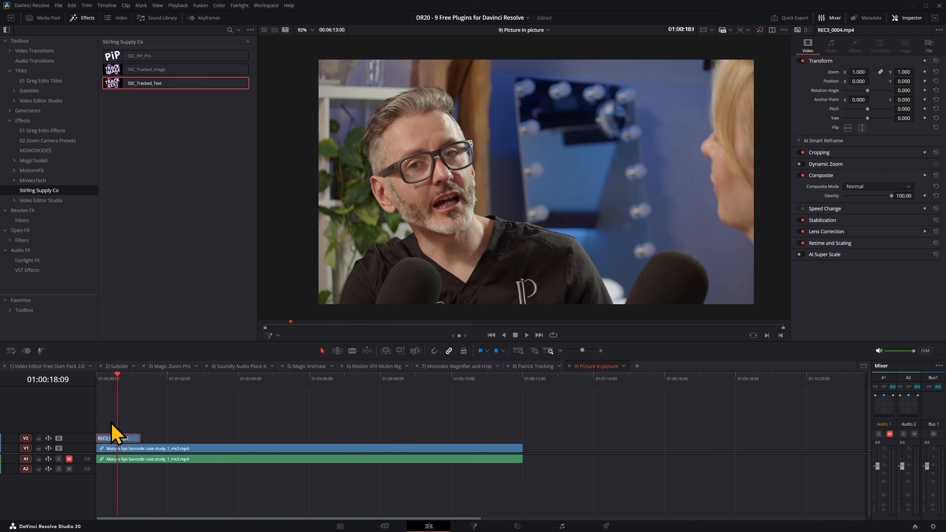
pyautogui.doubleClick(135, 56)
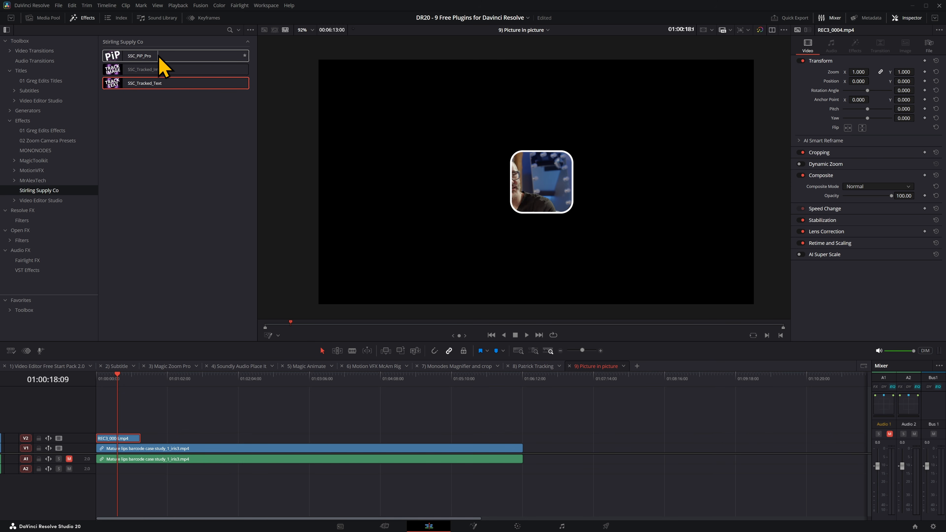
pyautogui.moveTo(160, 63); pyautogui.dragTo(134, 443)
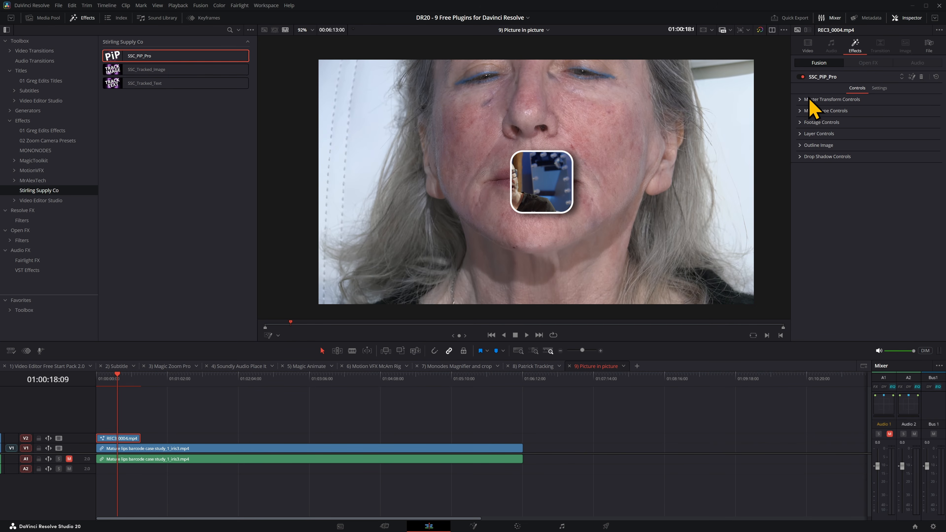
# Move the picture-in-picture inset to the lower-left of the frame, with master position X 0.12 and Y 0.229
pyautogui.click(800, 101)
pyautogui.moveTo(865, 109); pyautogui.dragTo(767, 109)
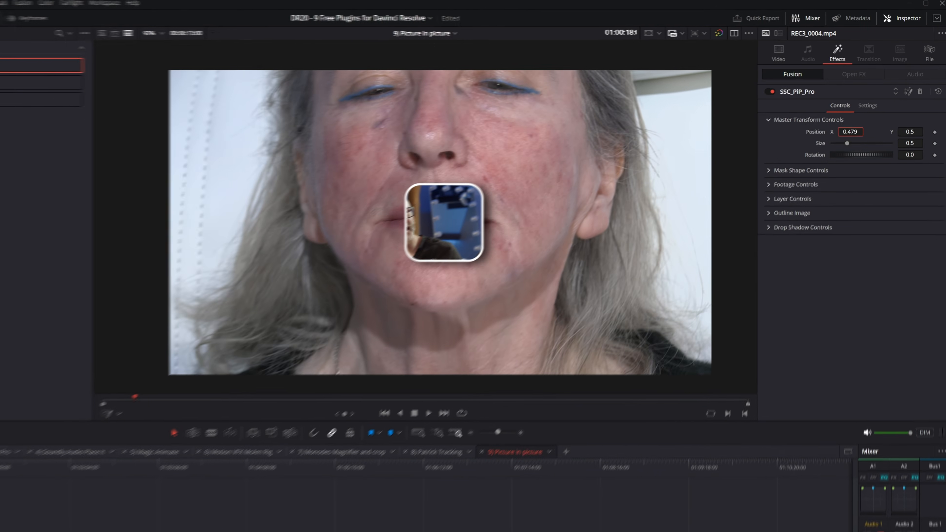
pyautogui.moveTo(847, 136); pyautogui.dragTo(803, 136)
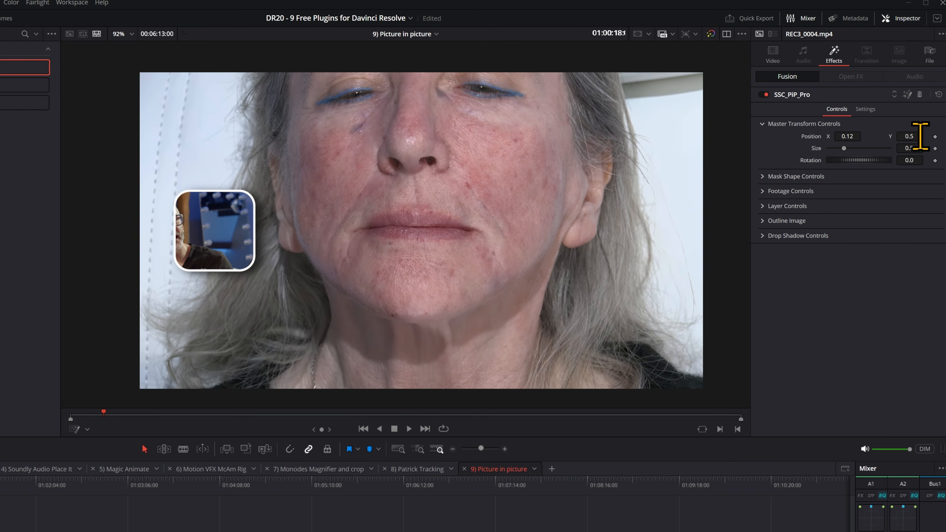
pyautogui.moveTo(919, 136); pyautogui.dragTo(865, 158)
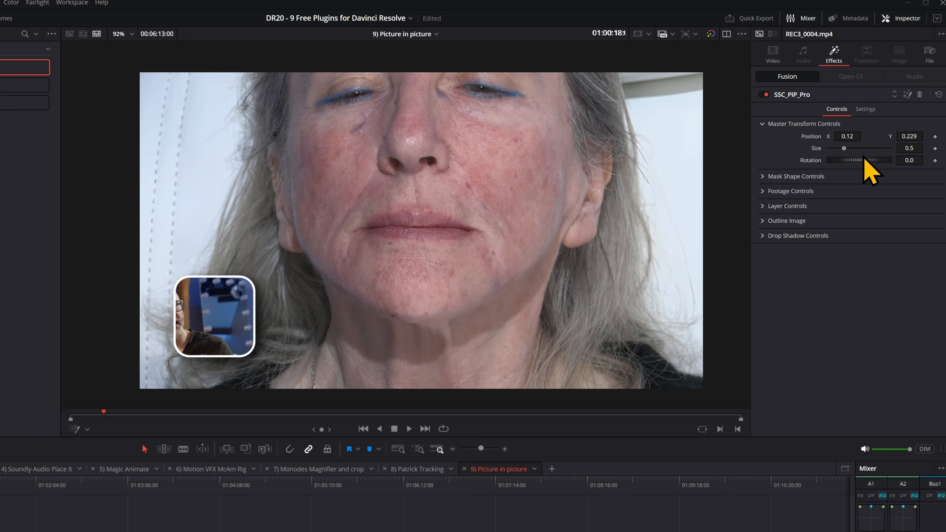
# Set the inset's mask shape to Ellipse
pyautogui.click(771, 177)
pyautogui.click(871, 189)
pyautogui.click(839, 218)
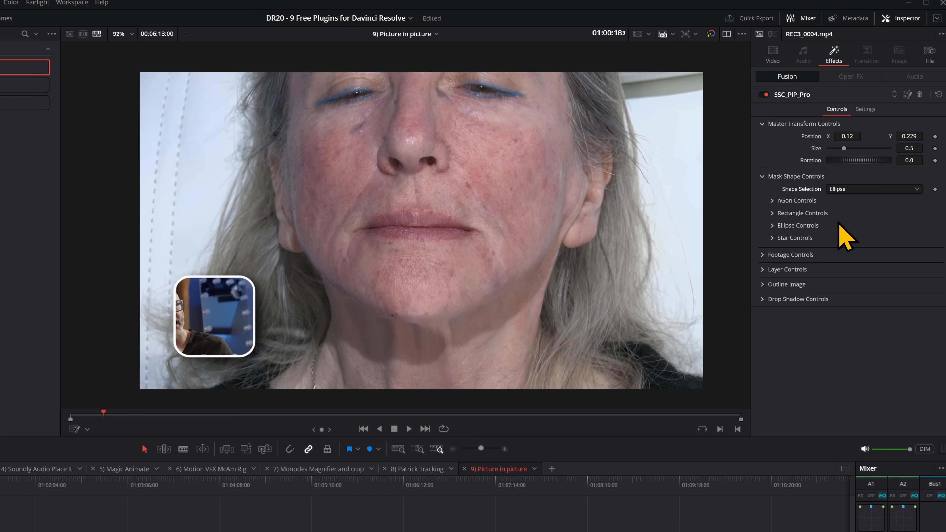
# Centre the man inside the inset with footage position X 0.671, set footage edge blur to 1.89, and play the timeline from the start
pyautogui.click(790, 254)
pyautogui.moveTo(846, 267)
pyautogui.mouseDown()
pyautogui.moveTo(875, 267)
pyautogui.moveTo(845, 267)
pyautogui.mouseUp()
pyautogui.moveTo(828, 303); pyautogui.dragTo(843, 303)
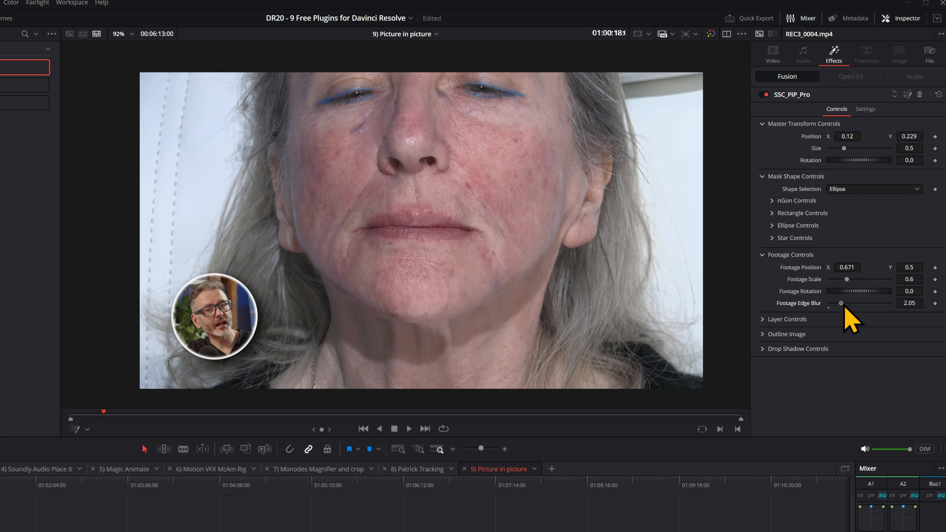
pyautogui.press('Home')
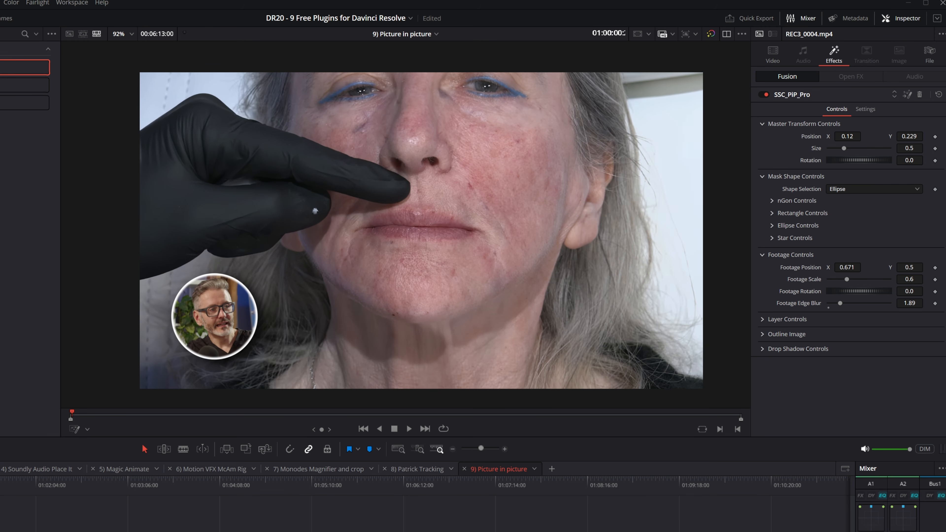
pyautogui.press('space')
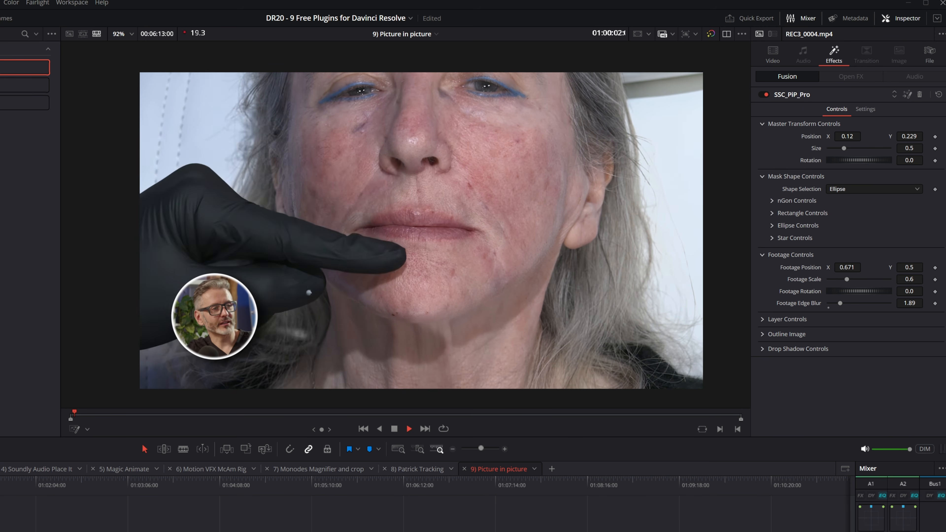